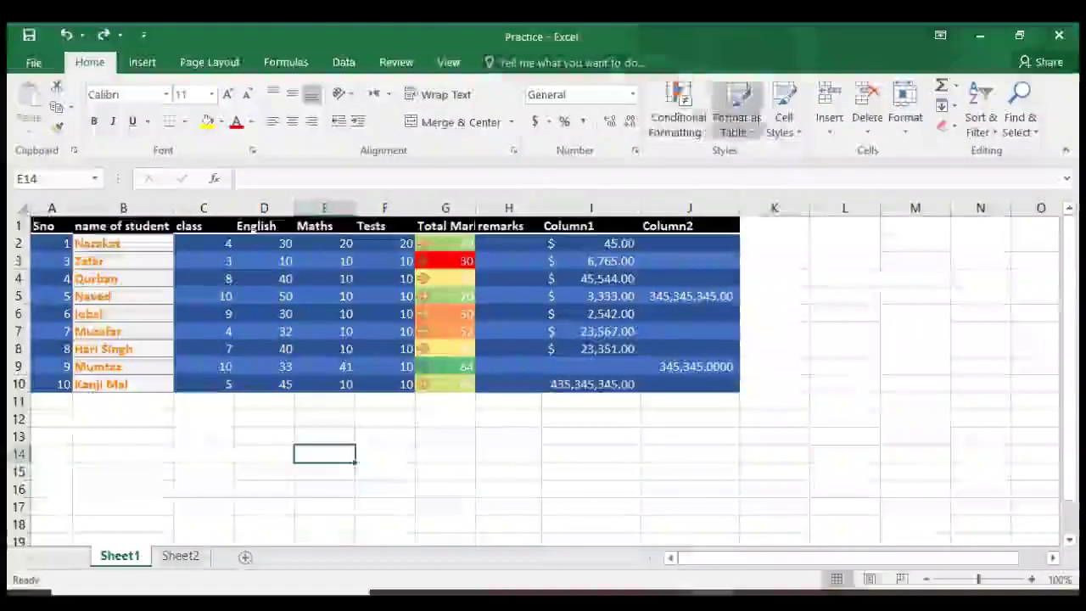
Show the Insert dropdown's choices: Insert Cells, Rows, Columns and Sheet
left_click(830, 134)
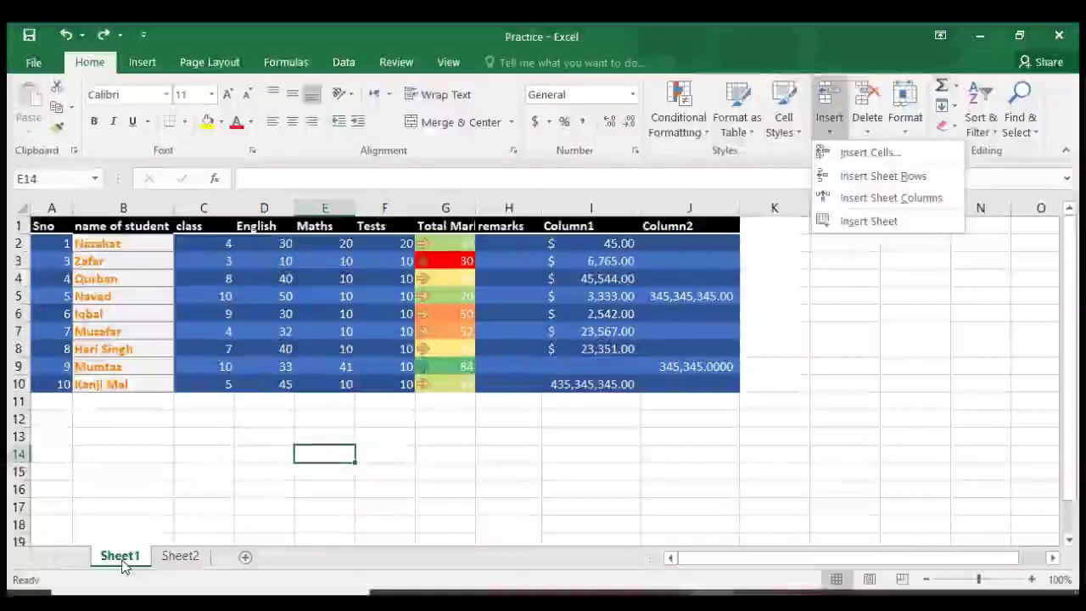
Glance at Sheet2, then back on Sheet1 add a new blank worksheet, Sheet4
left_click(121, 559)
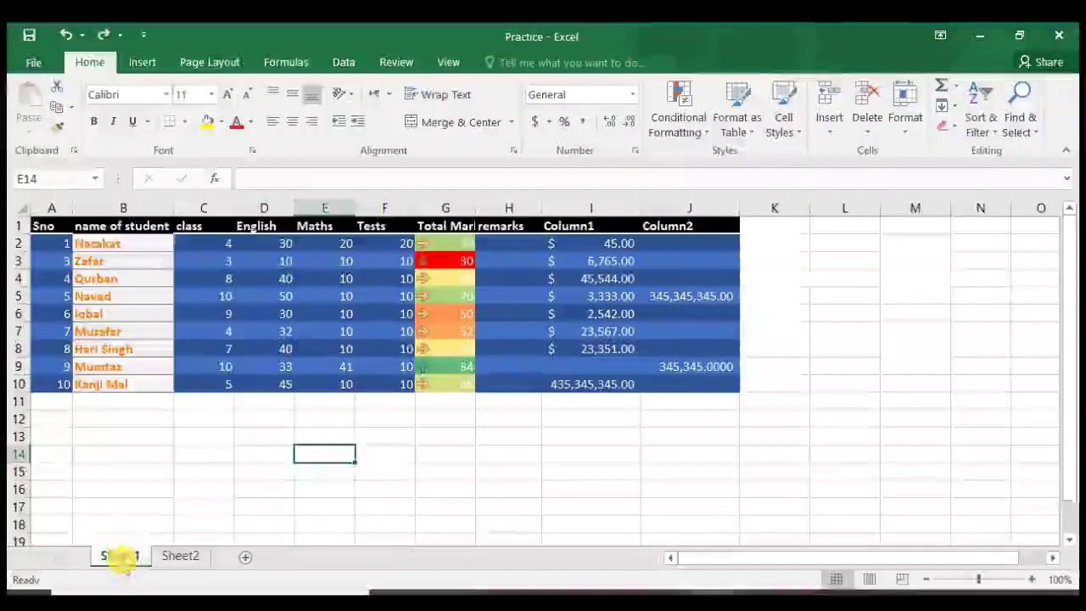
left_click(181, 557)
left_click(123, 560)
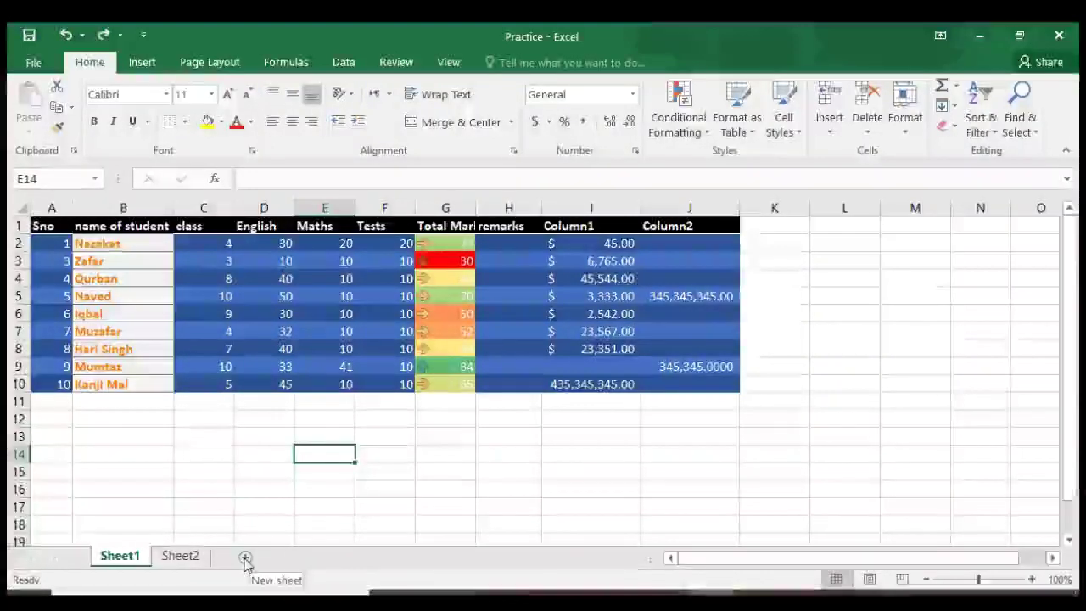
left_click(245, 558)
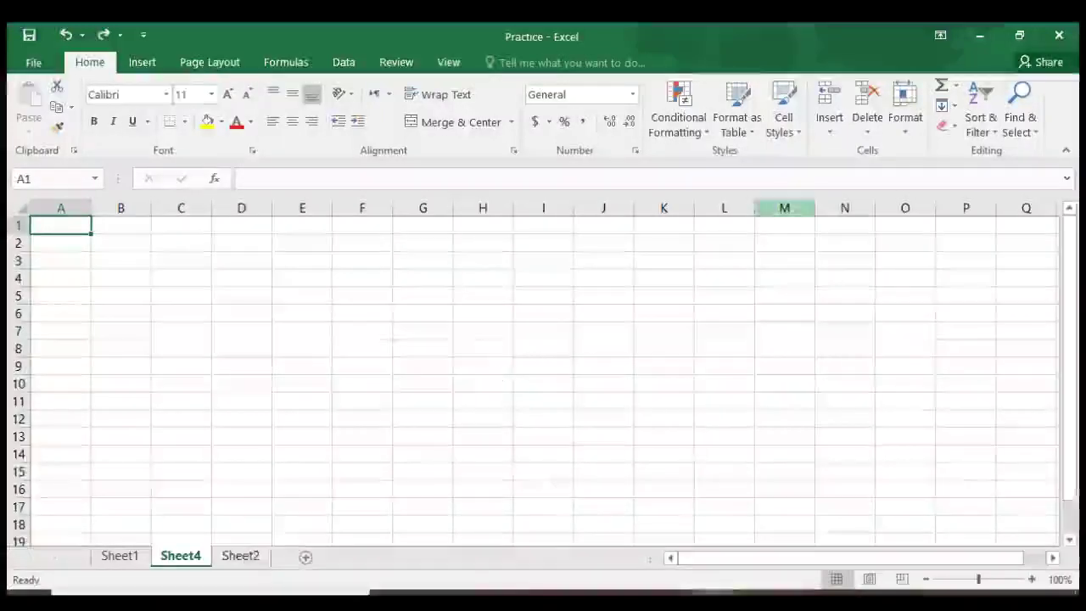
Add Sheet5 with Insert Sheet, then return to Sheet1's student marks table
left_click(829, 131)
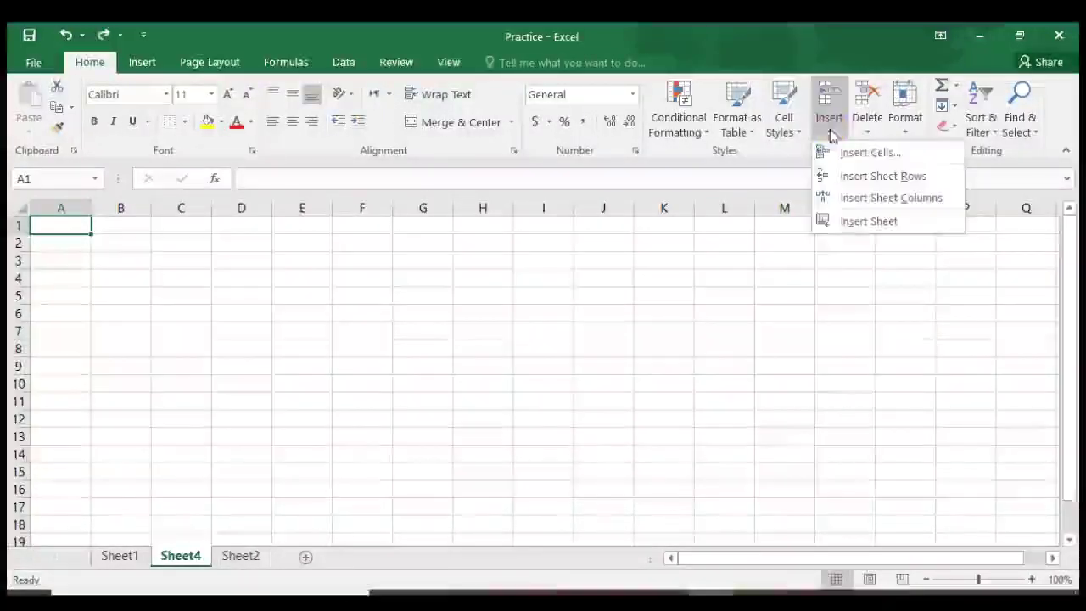
left_click(864, 222)
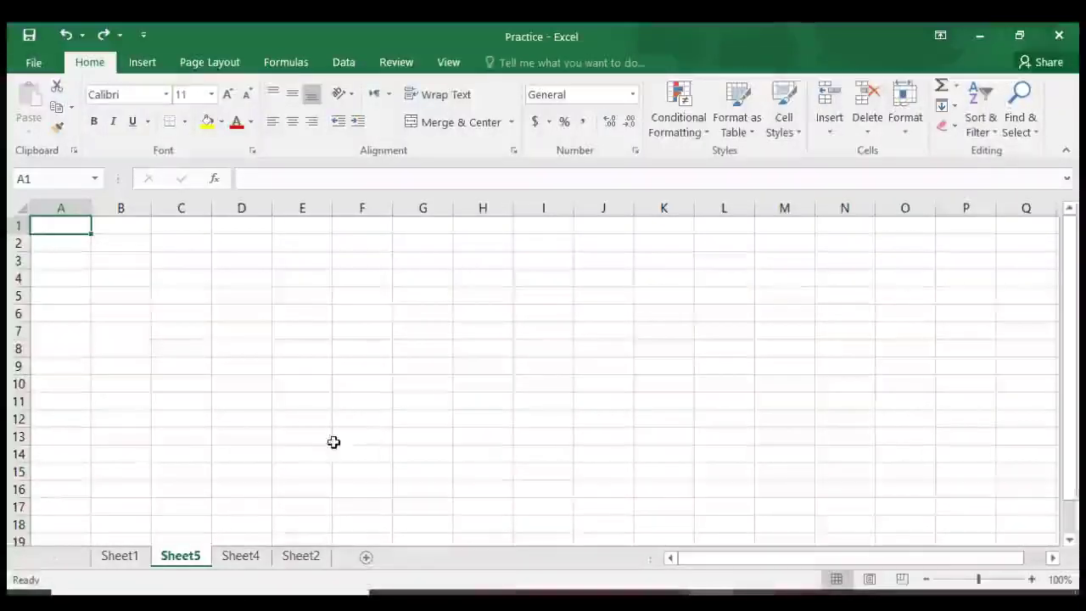
left_click(128, 555)
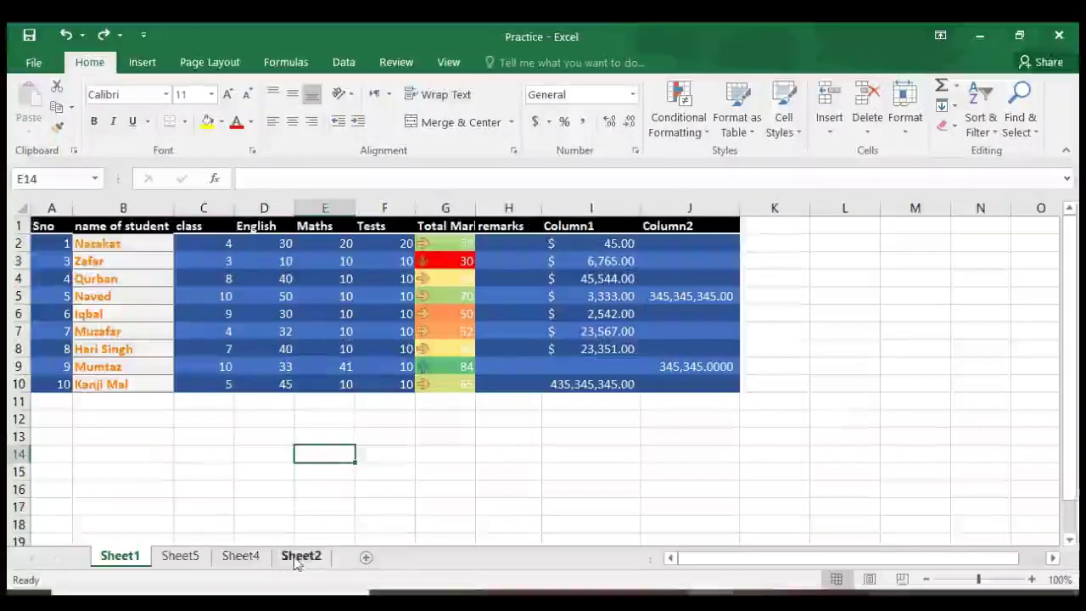
left_click(296, 556)
left_click(117, 559)
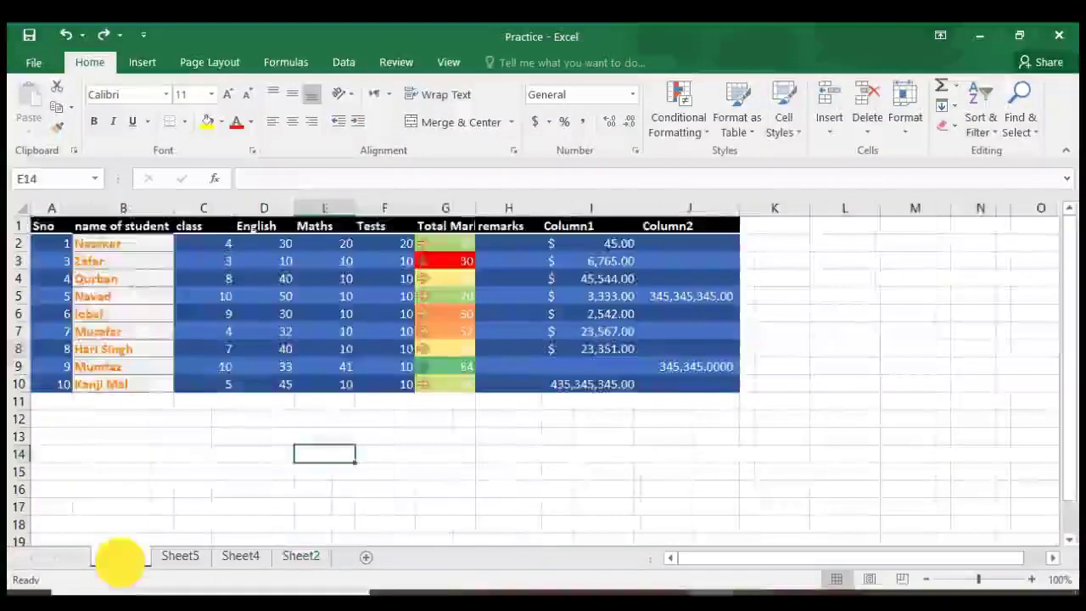
left_click(285, 347)
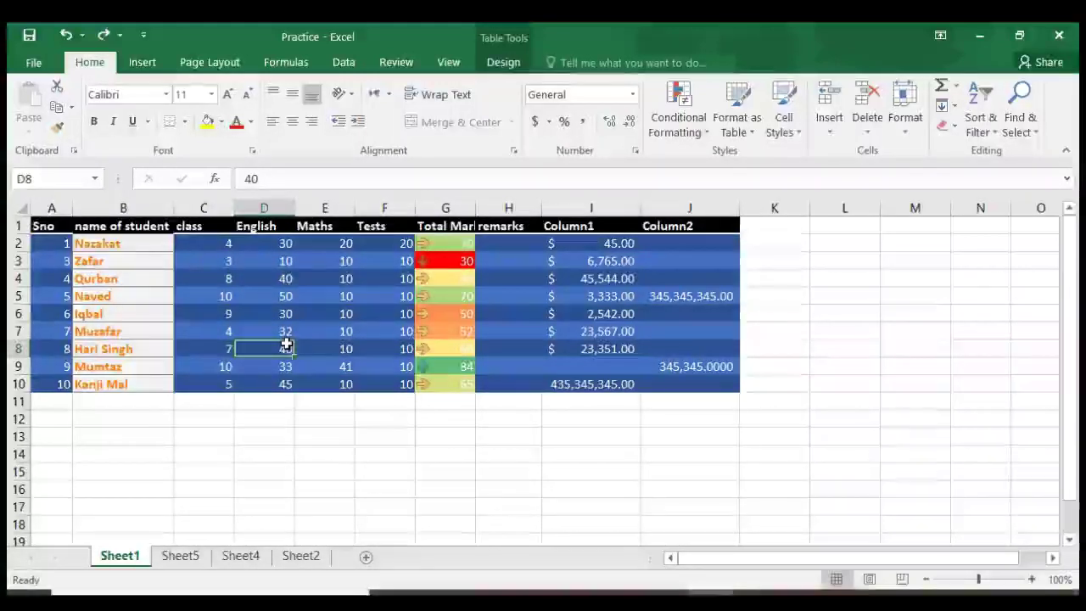
left_click(321, 452)
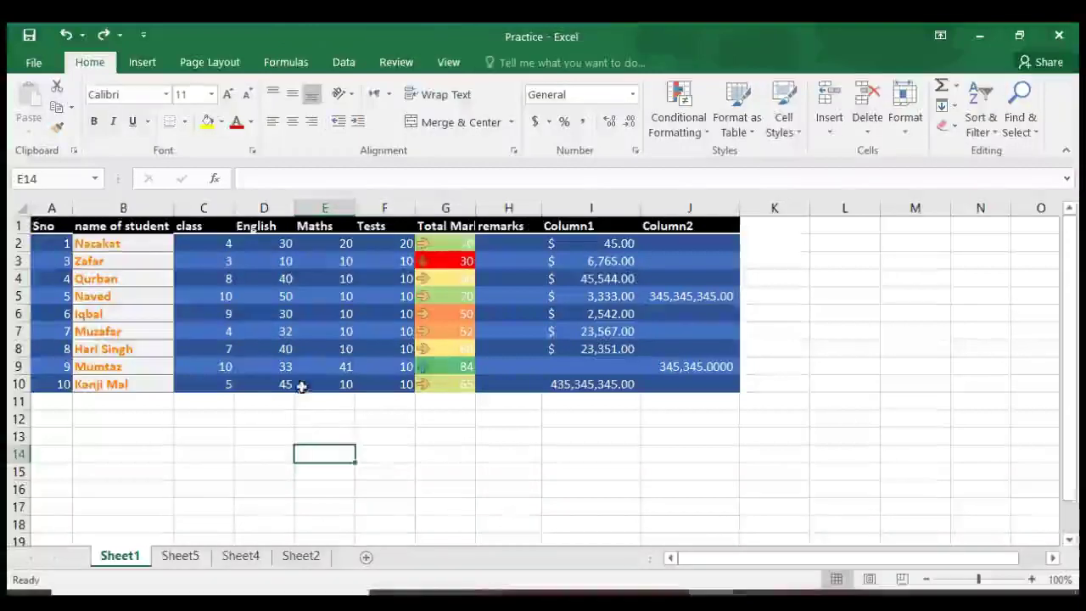
left_click(298, 348)
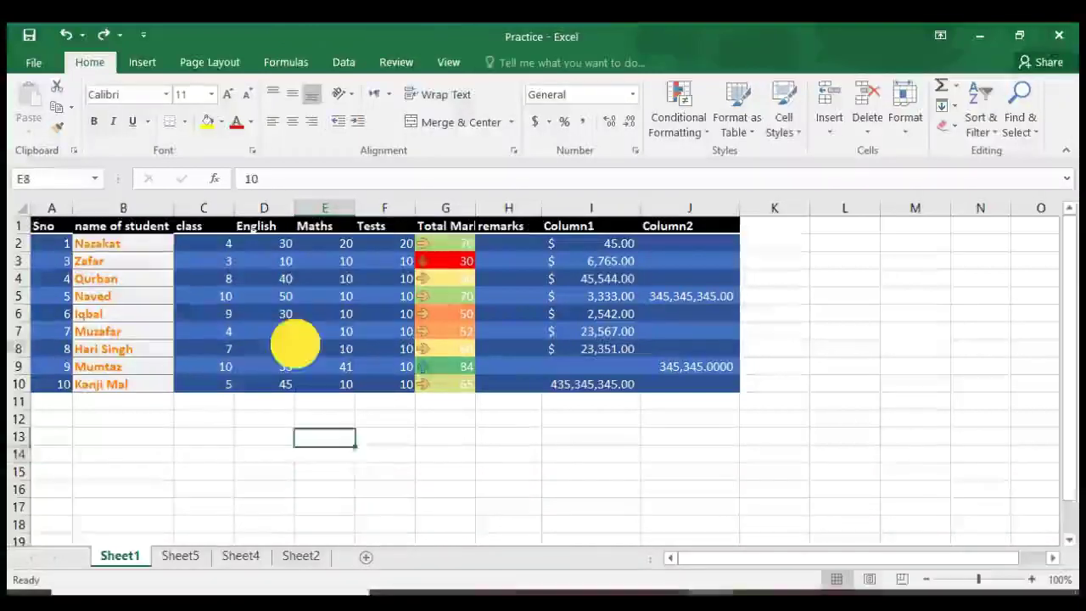
left_click(829, 128)
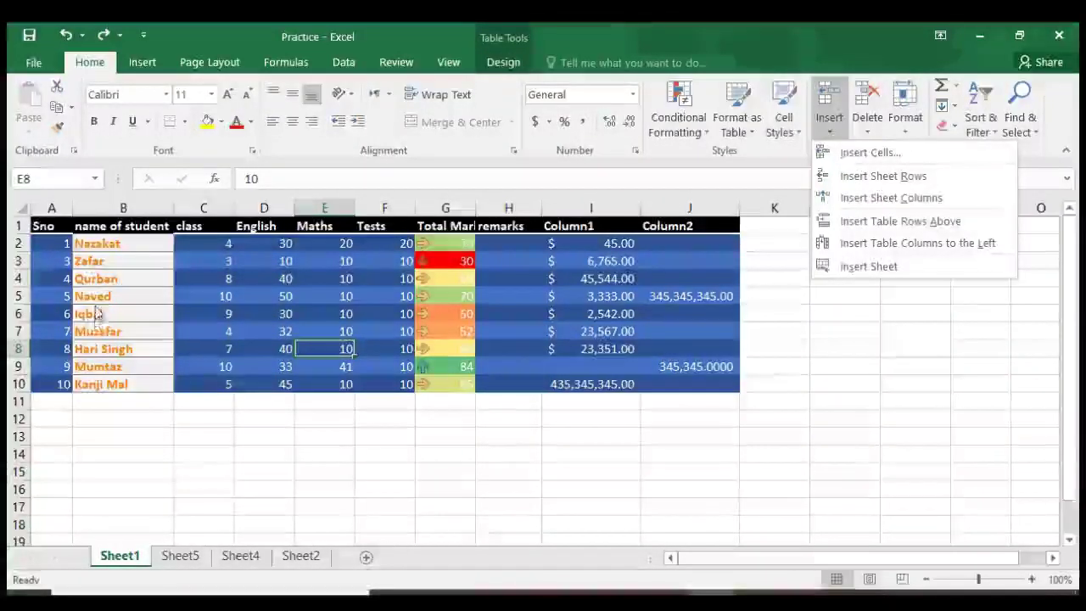
left_click(92, 306)
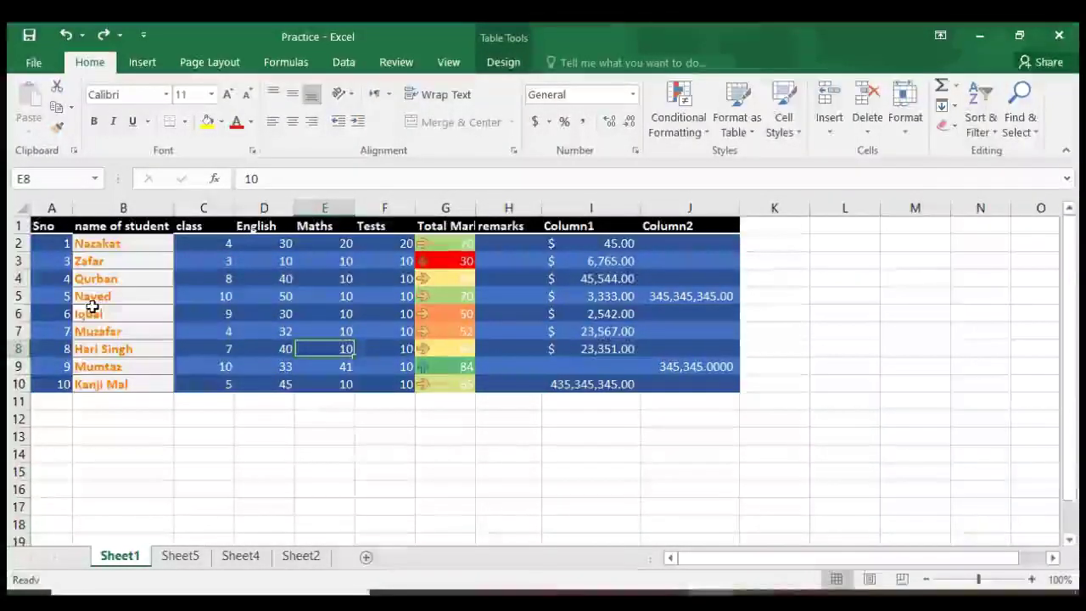
left_click(93, 311)
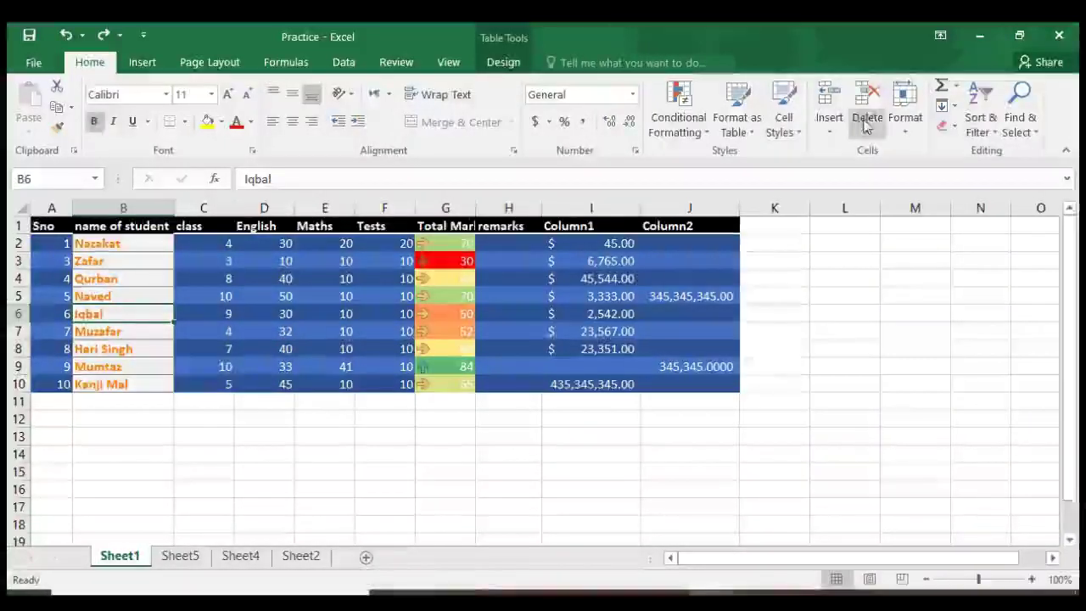
Insert a blank sheet row at row 6, just above Iqbal's entry
left_click(831, 128)
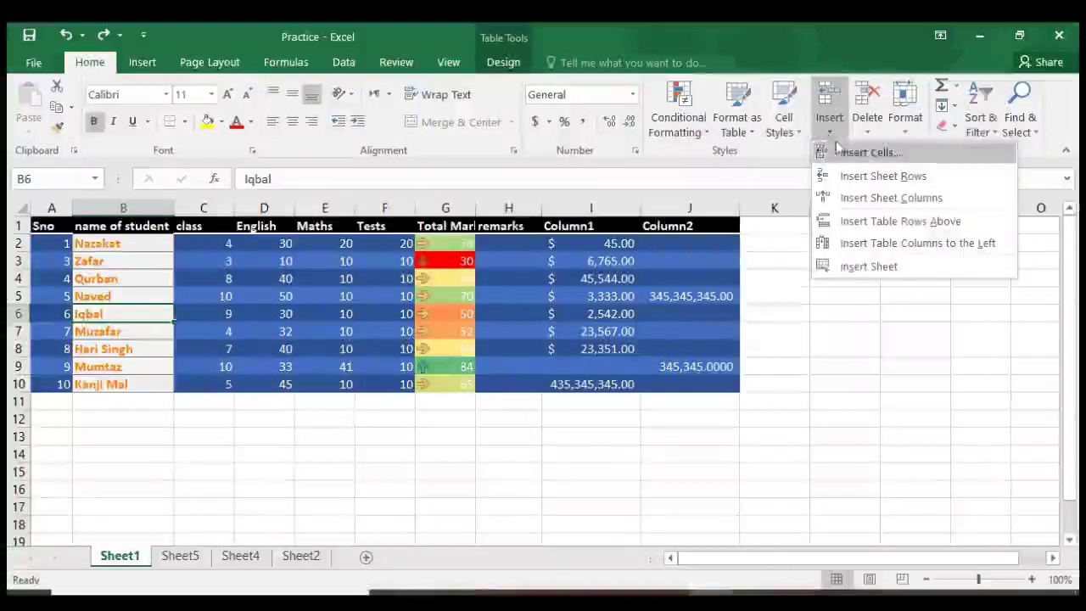
left_click(861, 178)
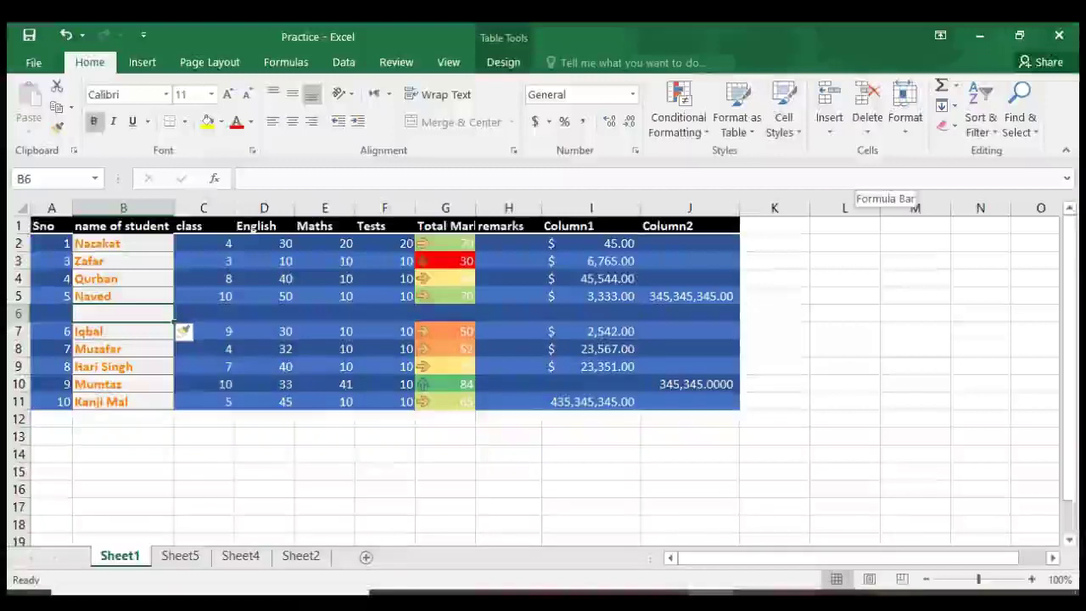
left_click(287, 280)
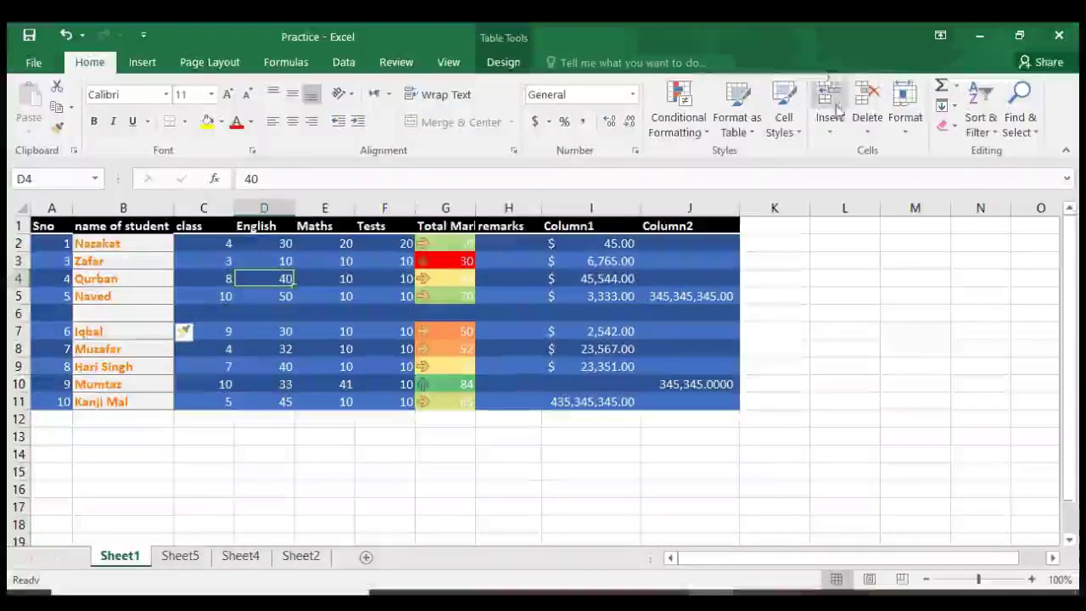
Insert a blank column, Column3, just before the English column
left_click(831, 134)
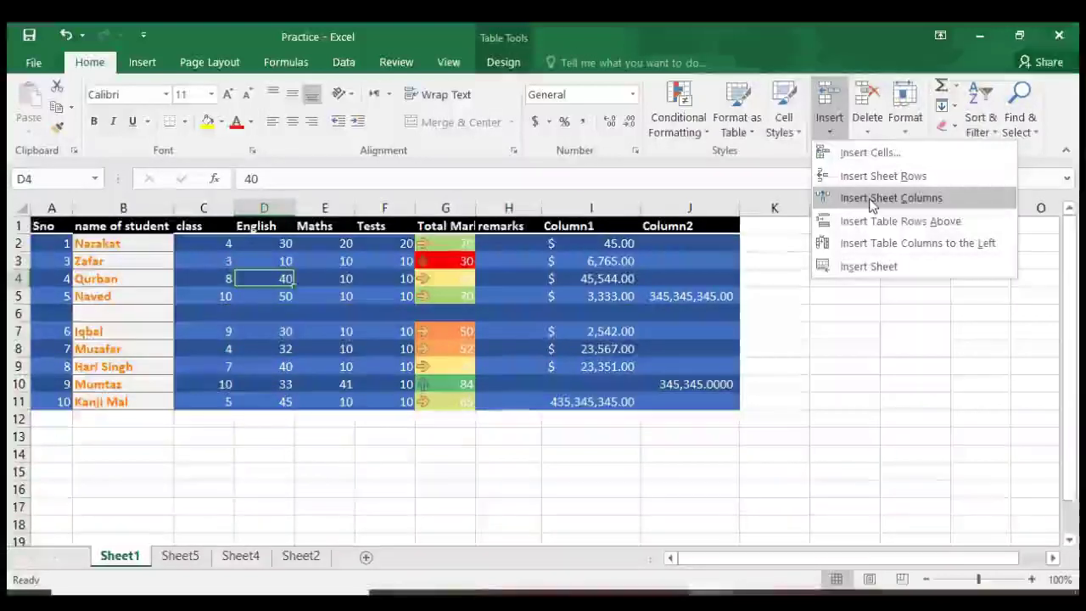
left_click(871, 200)
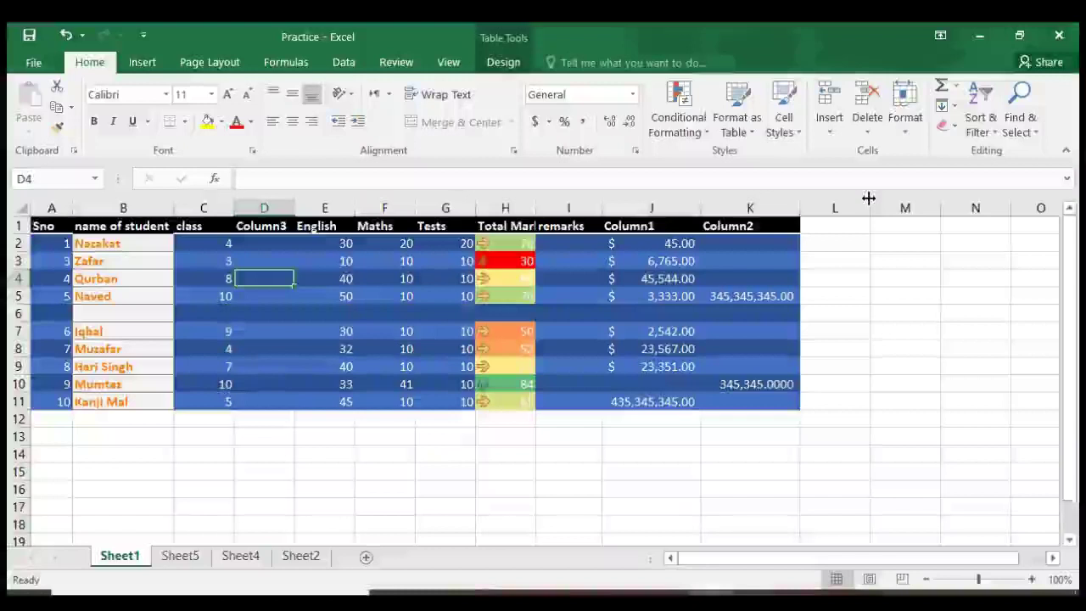
left_click(830, 132)
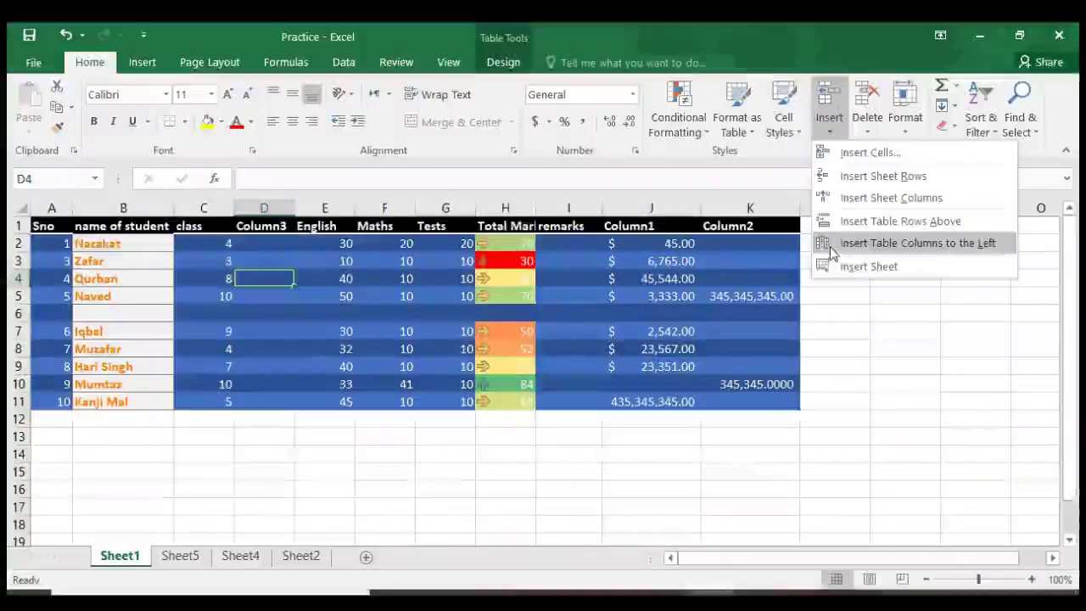
Undo the Column3 insertion with Ctrl+Z so English follows class again
key("ctrl+z")
scroll(819, 212, "down", 1)
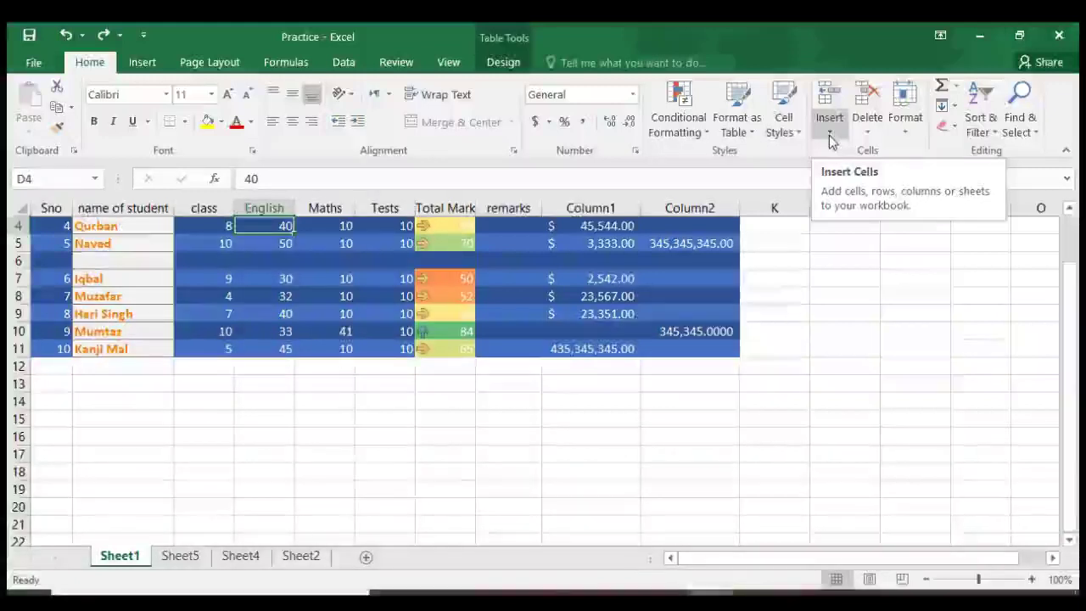
Enter asdf, asdf, adsf and adsf down cells E17 to E20
left_click(315, 447)
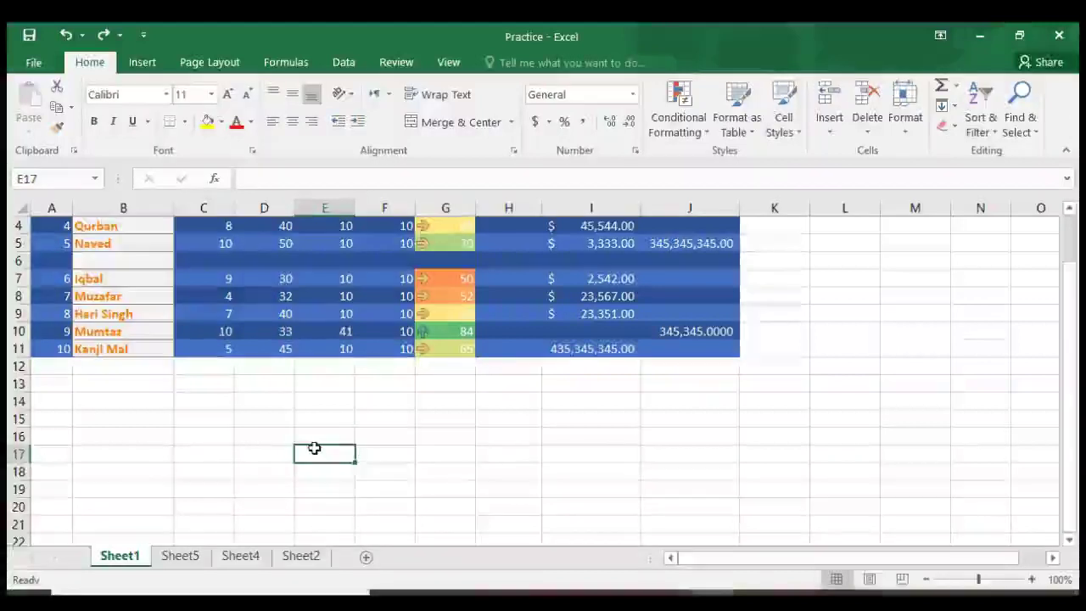
type("asdf")
key("Return")
type("asdf")
key("Return")
type("adsf")
key("Return")
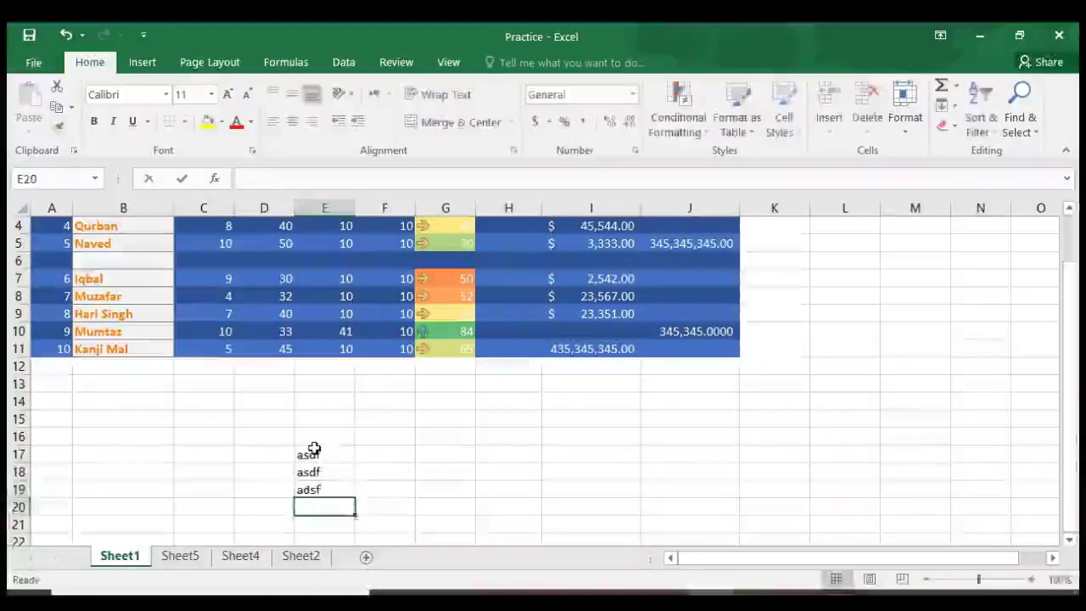
type("adsf")
Fill columns F and G with sample text such as afd, dsa, dsfaadsf and adfs
key("Tab")
key("Up")
type("afd")
key("Up")
type("dsa")
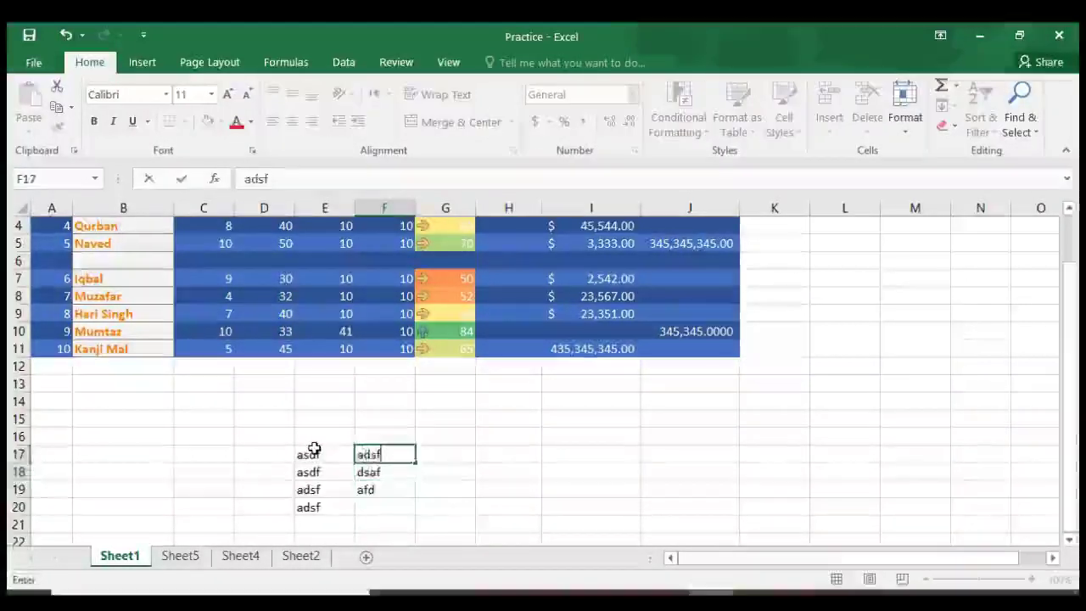
key("Down")
key("Down")
key("Return")
type("adsf")
key("Tab")
type("adsf")
key("Up")
type("dsfaadsf")
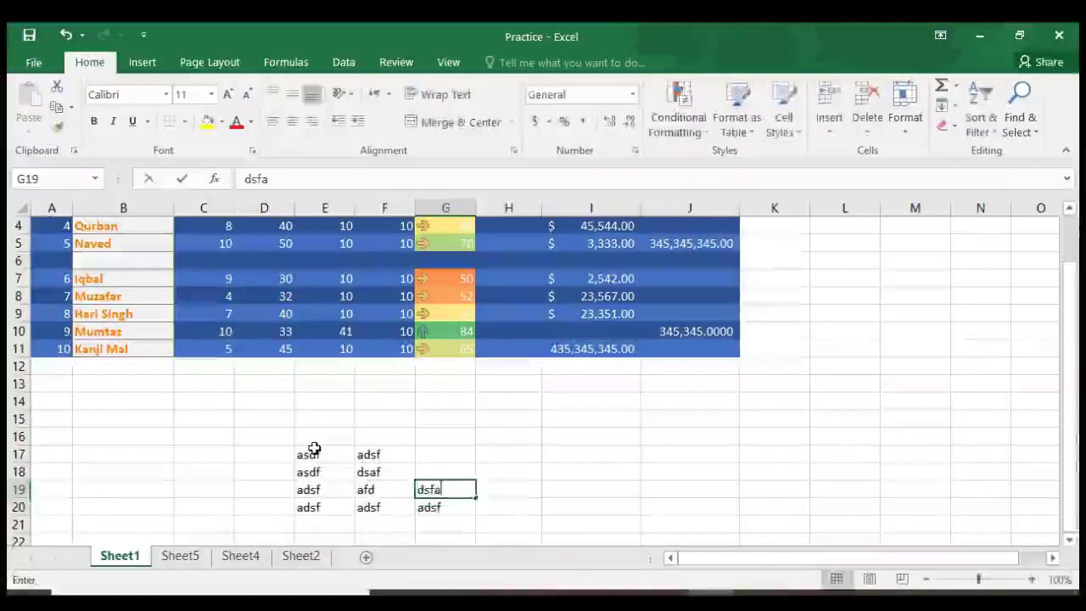
key("Up")
type("adfs")
key("Up")
type("adsf")
key("Left")
key("Left")
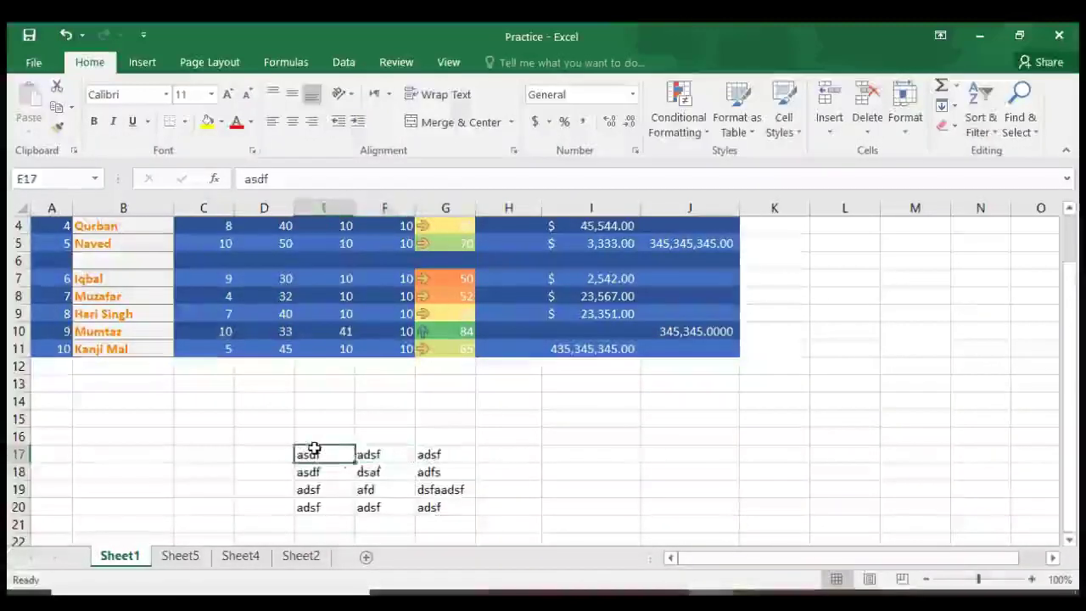
key("Right")
key("Down")
key("Down")
key("Up")
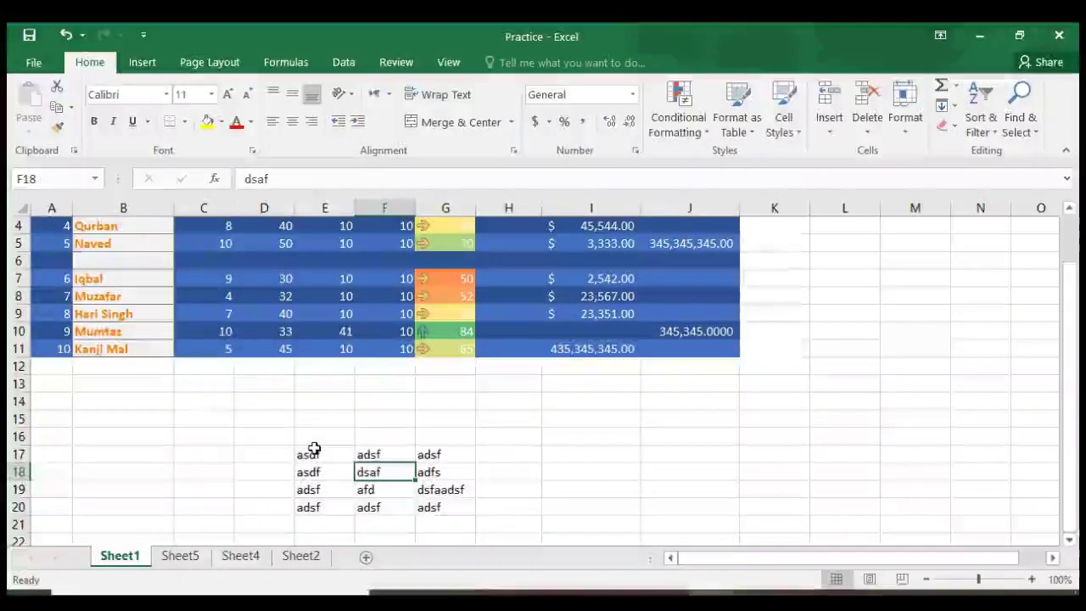
Extend the selection from F18 to G18 and down to F20, then shrink it back
key("shift+Right")
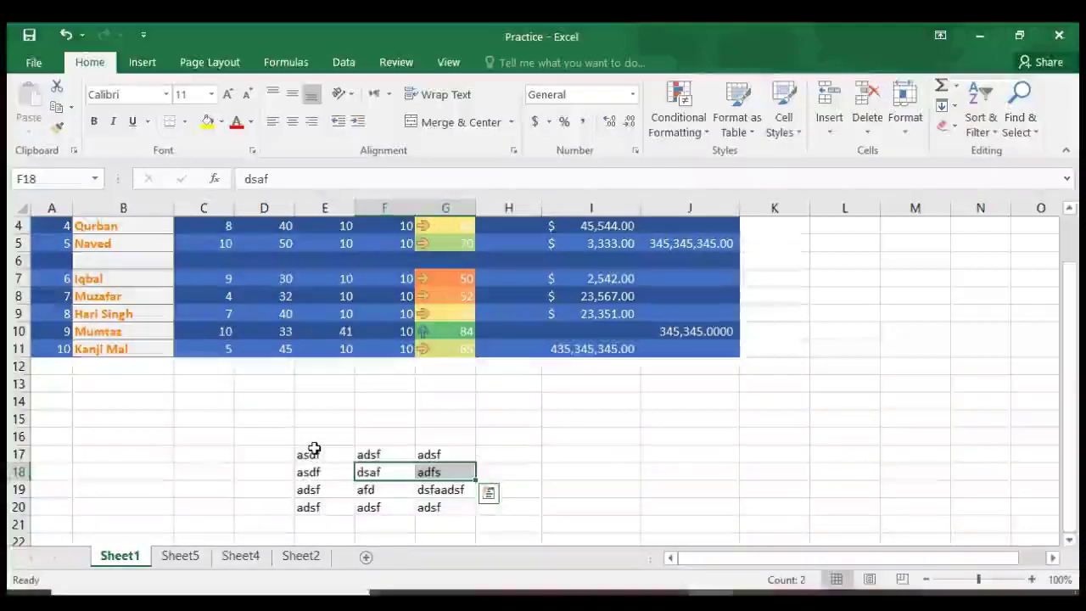
key("shift+Left")
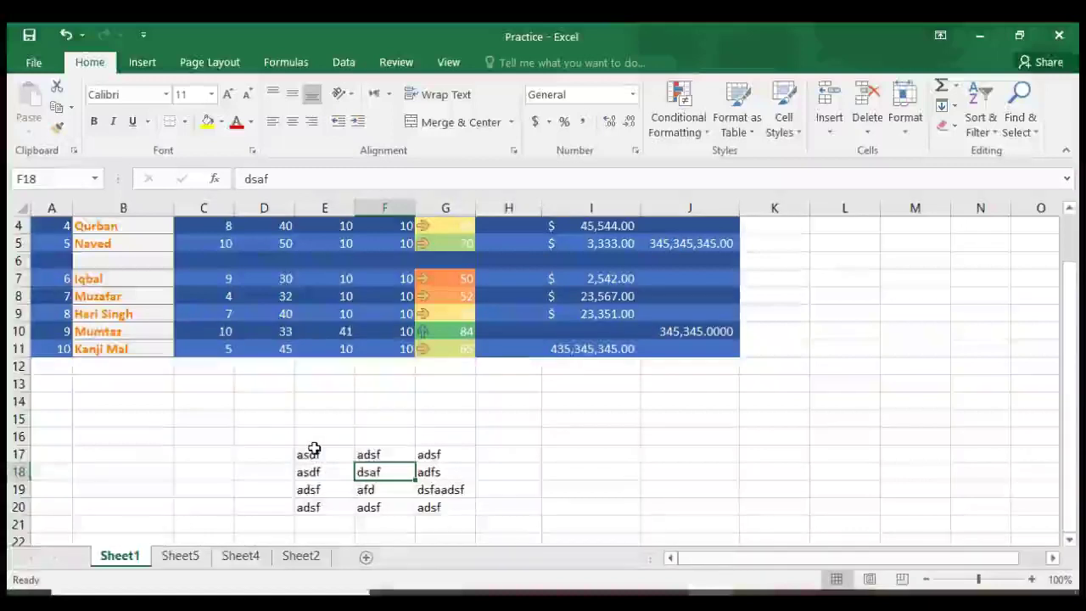
key("shift+Down")
key("shift+Down")
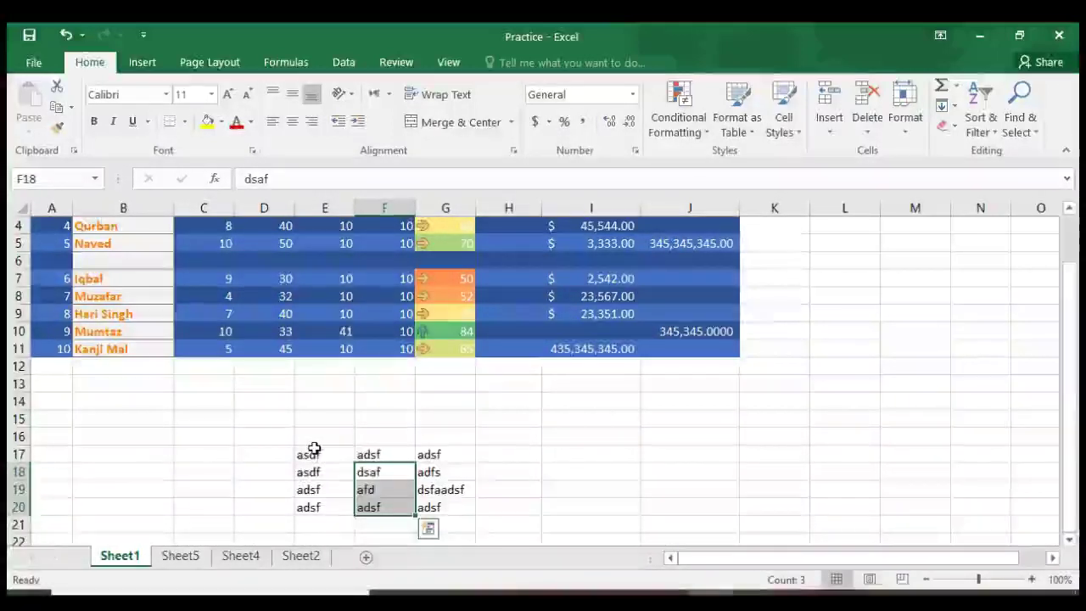
key("shift+Up")
key("shift+Up")
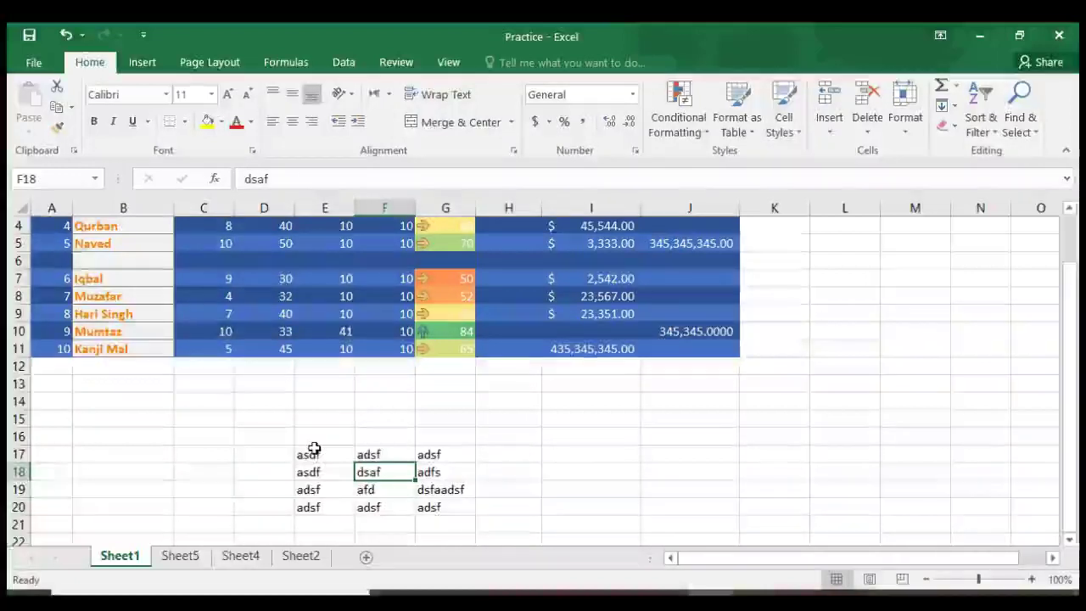
Insert a blank cell at F18 with Shift cells right, moving dsaf and adfs to G18:H18
left_click(829, 123)
left_click(846, 156)
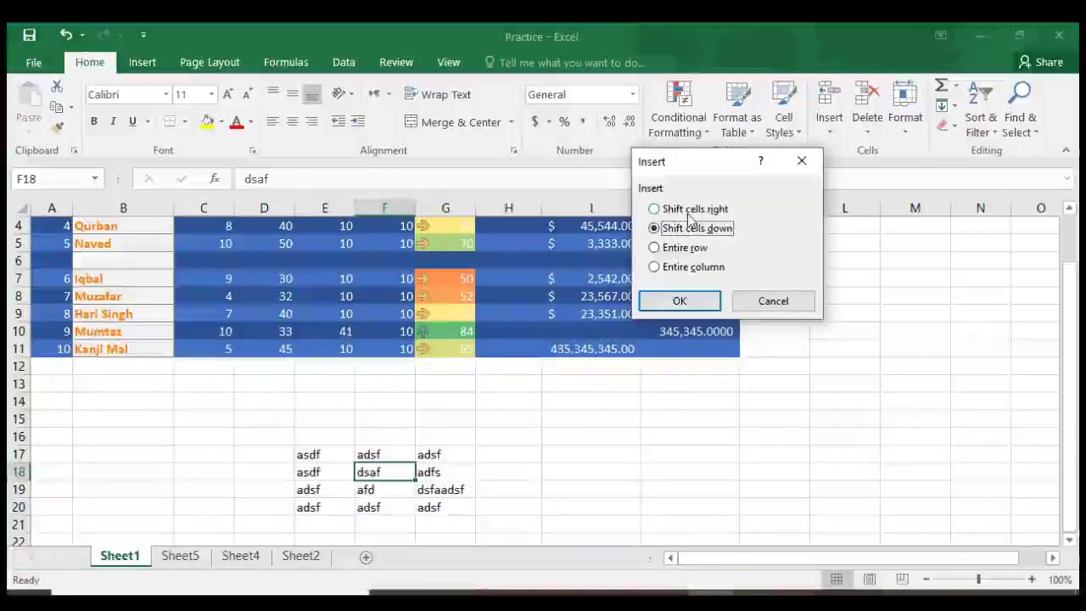
left_click(689, 211)
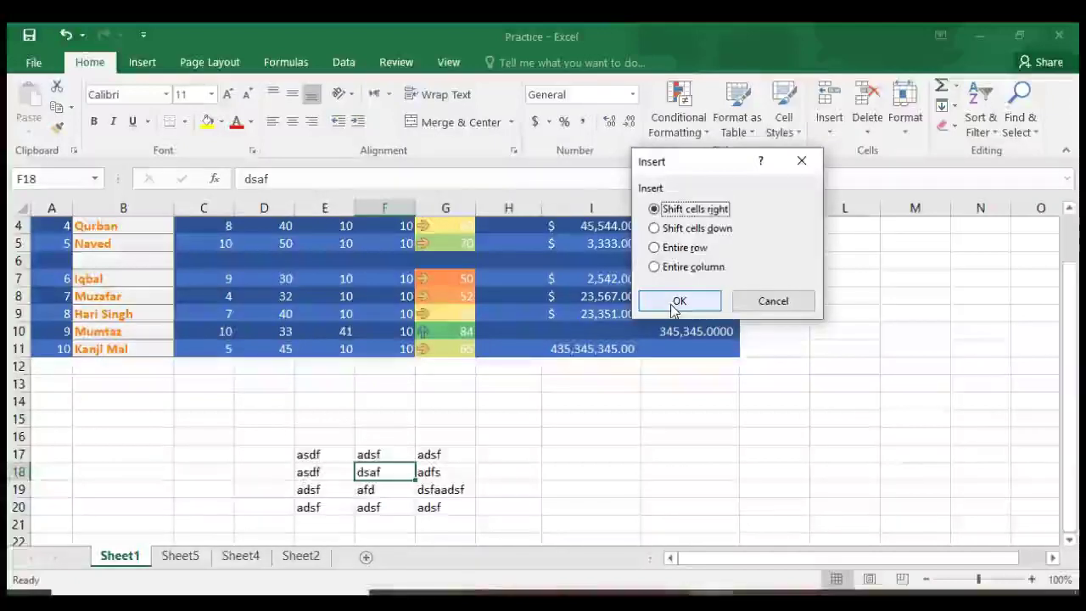
left_click(678, 302)
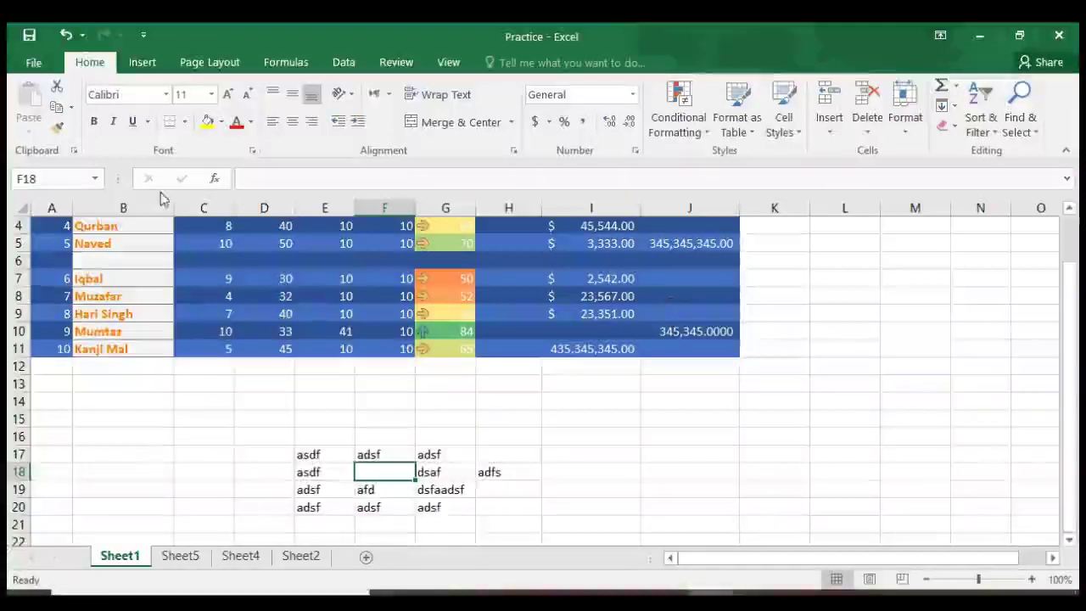
Undo the right shift, then insert a blank F18 pushing column F's entries down a row
left_click(66, 37)
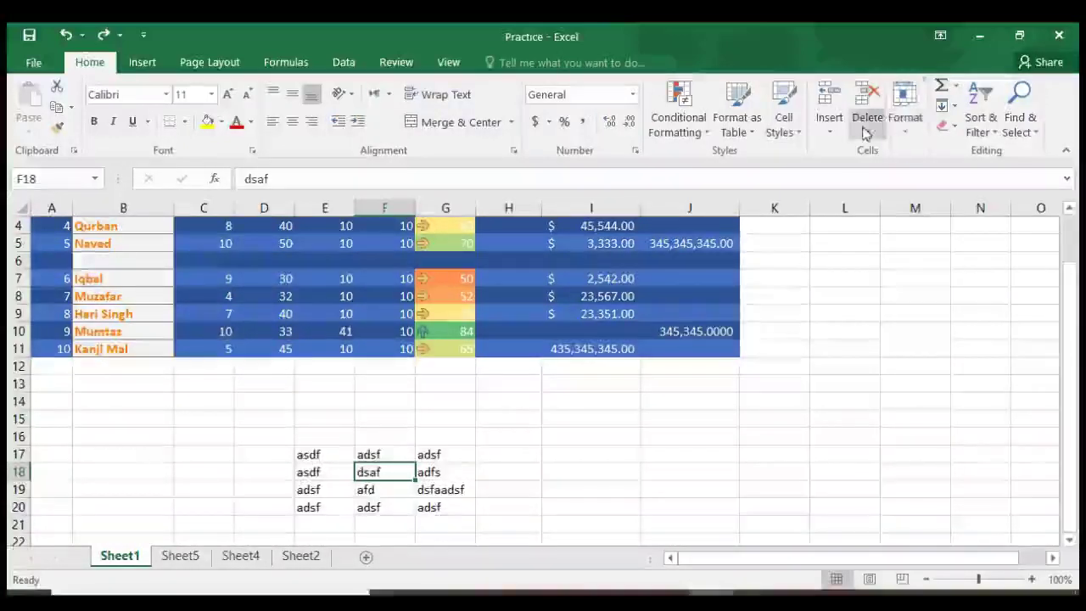
left_click(829, 145)
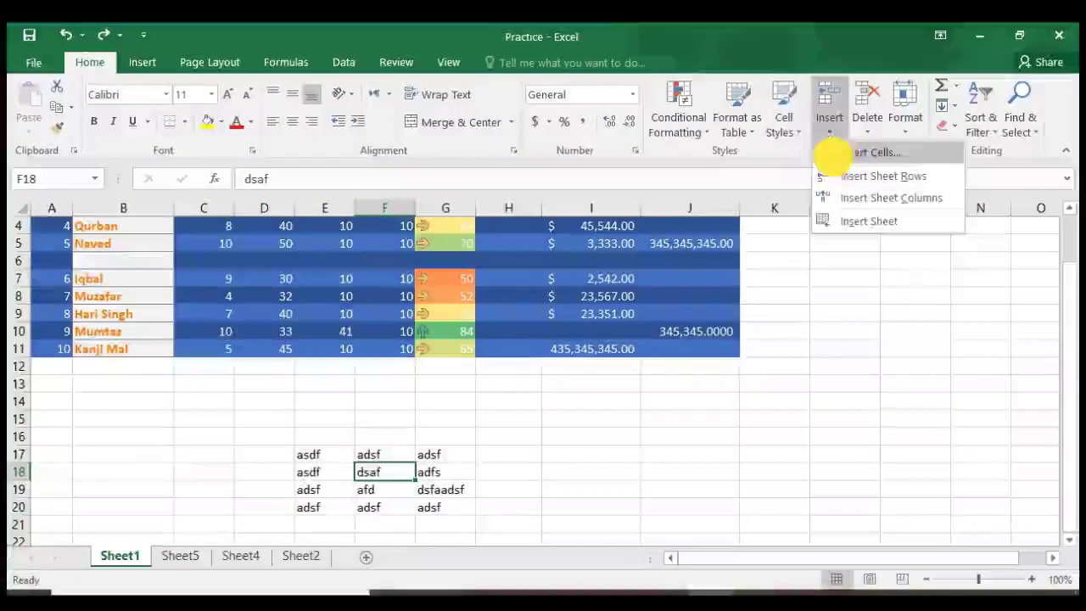
left_click(830, 151)
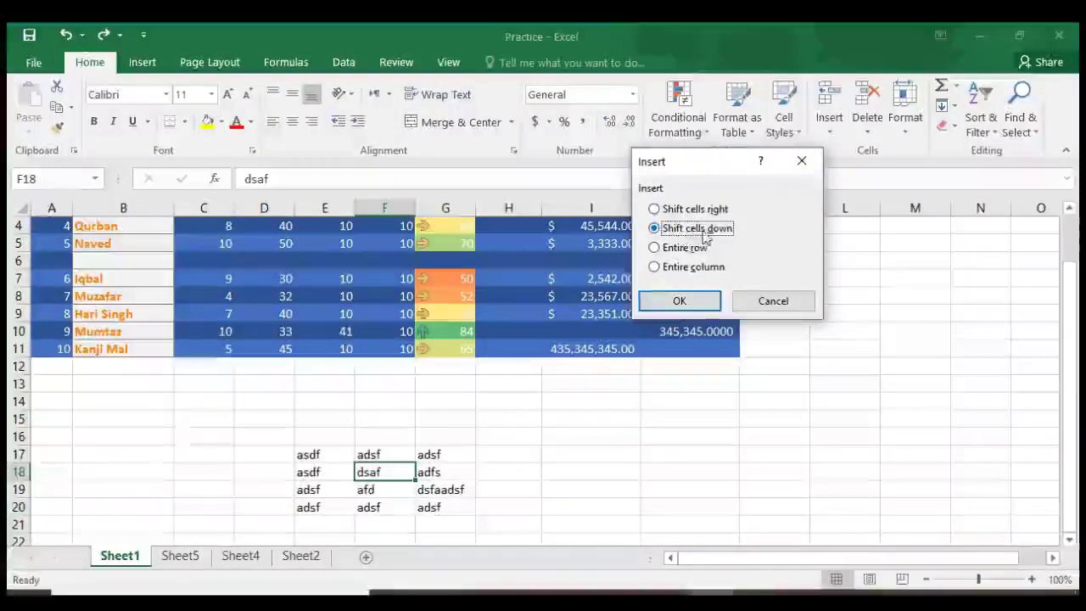
left_click(675, 300)
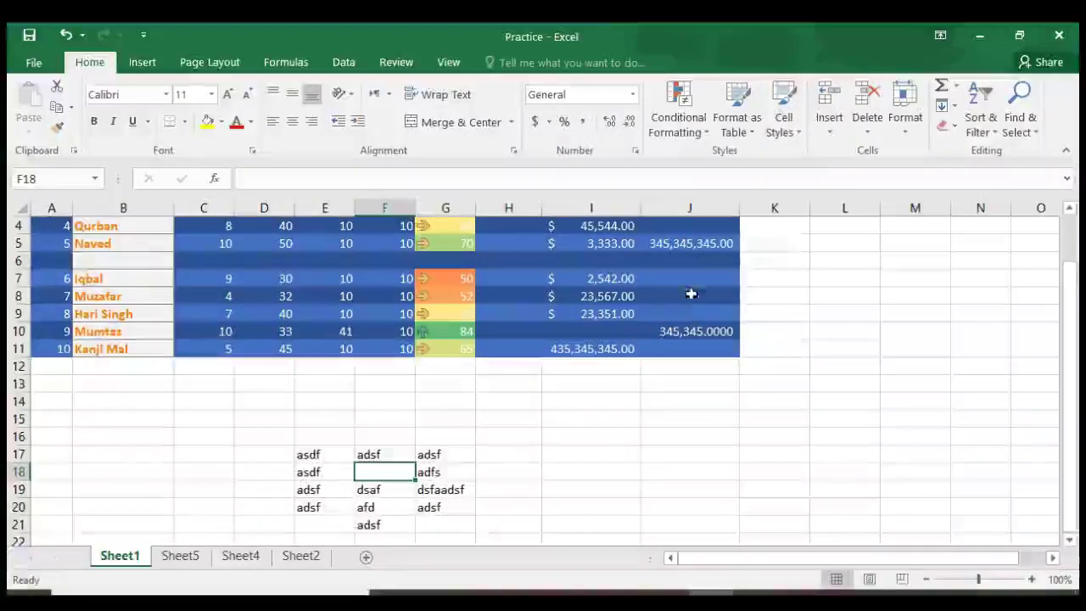
left_click(866, 133)
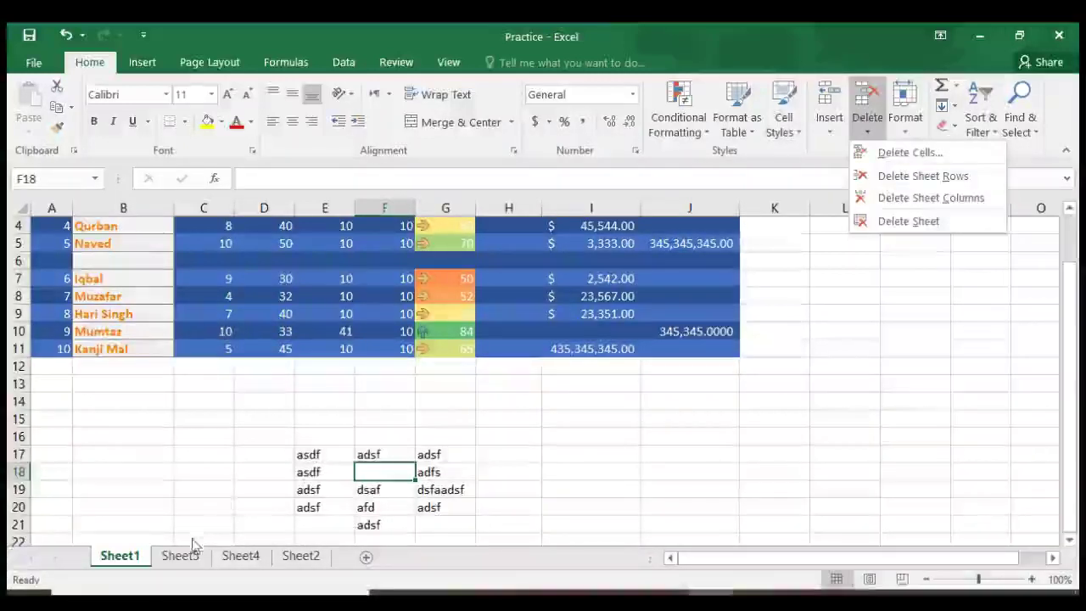
Remove Sheet5 then Sheet4 with Delete Sheet, leaving Sheet1 and Sheet2, and reopen Sheet1
left_click(183, 553)
left_click(246, 554)
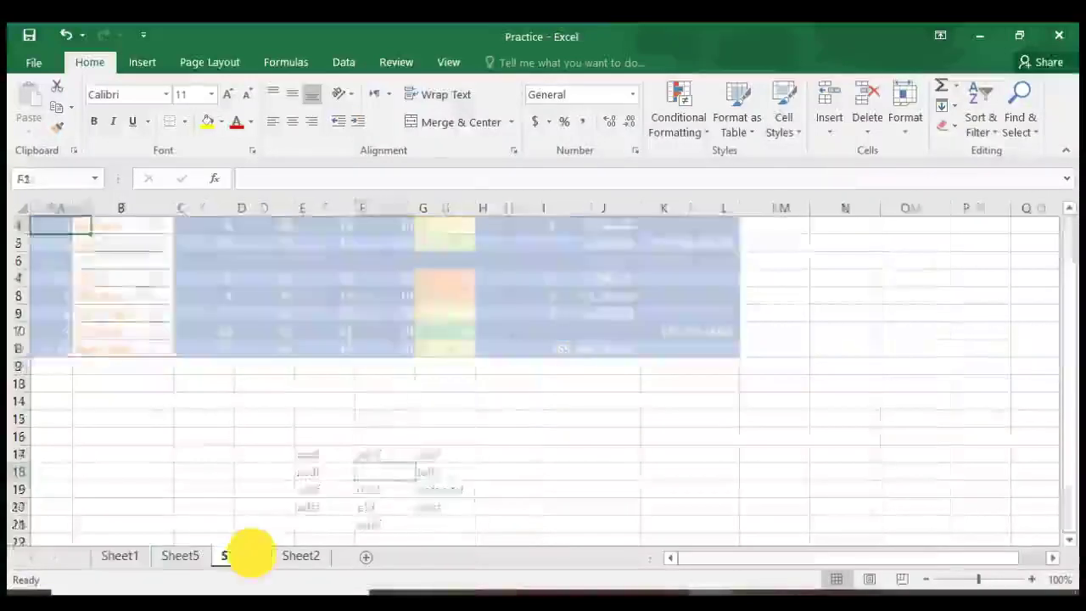
left_click(181, 555)
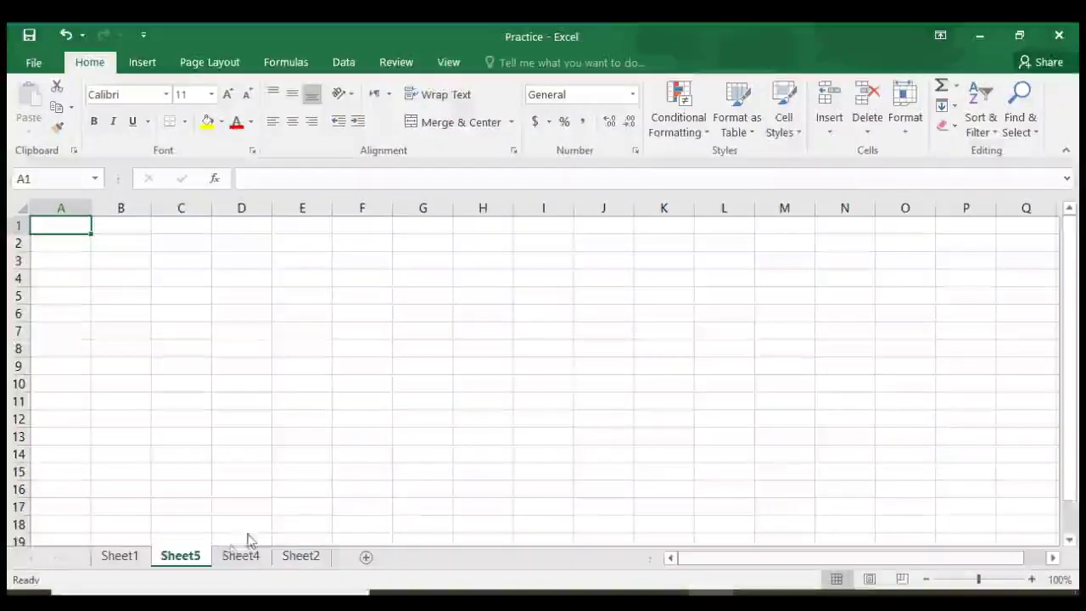
left_click(864, 131)
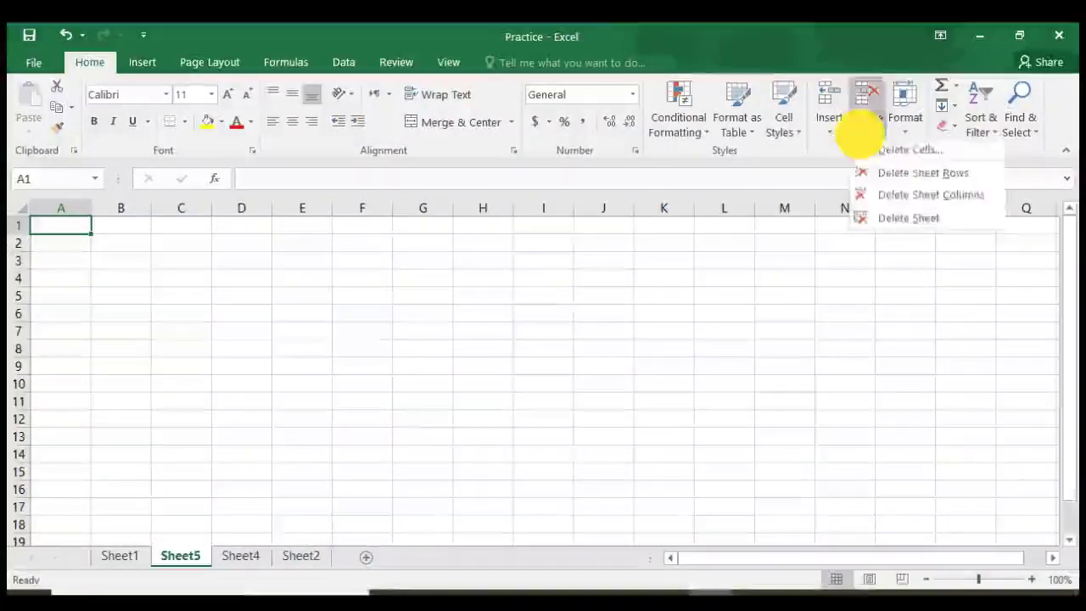
left_click(878, 222)
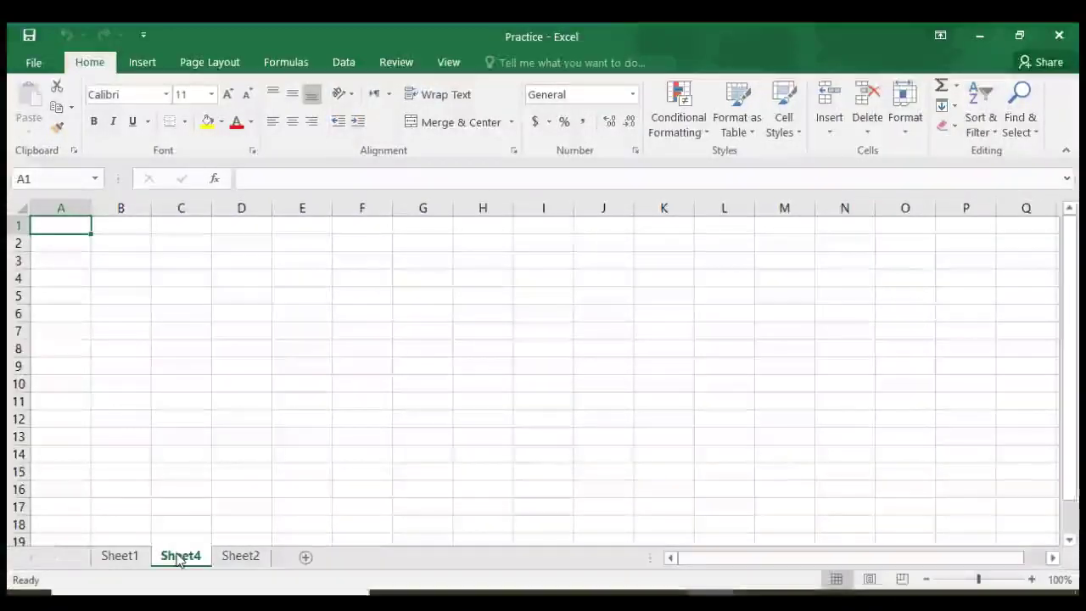
left_click(867, 131)
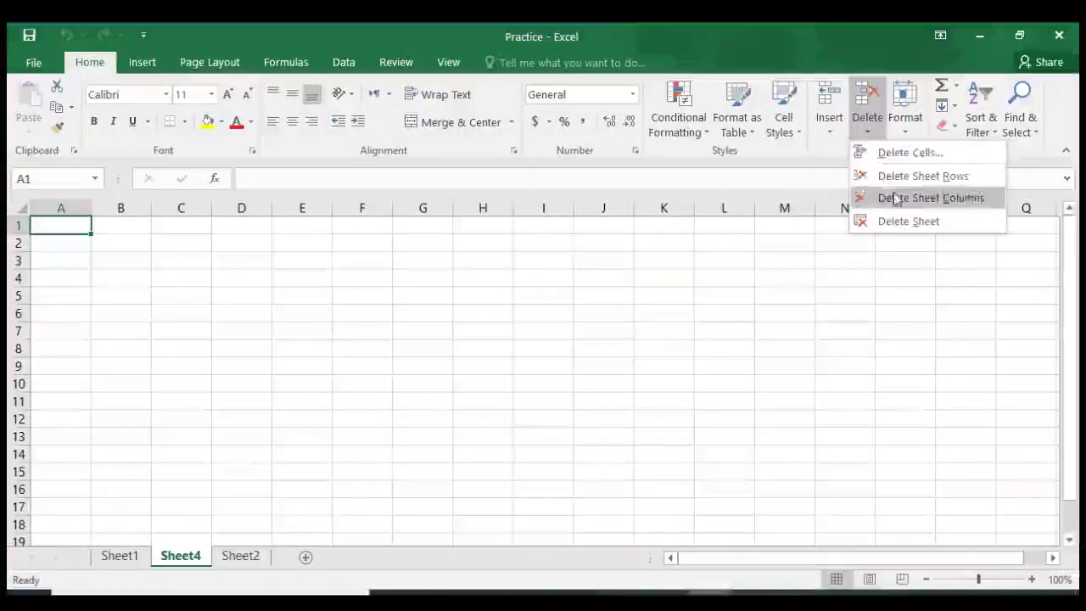
left_click(897, 222)
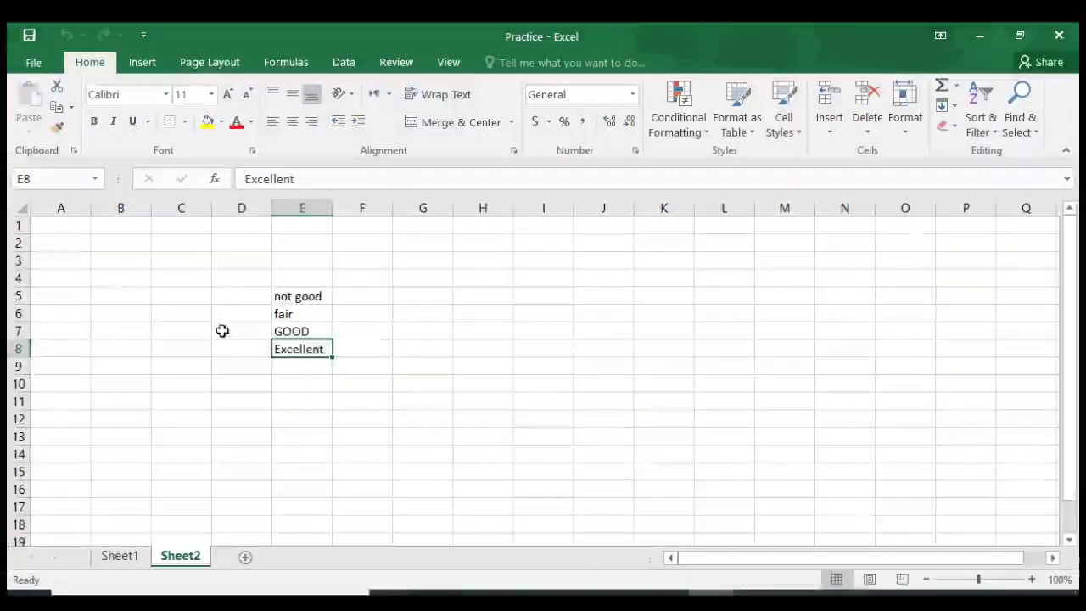
left_click(123, 555)
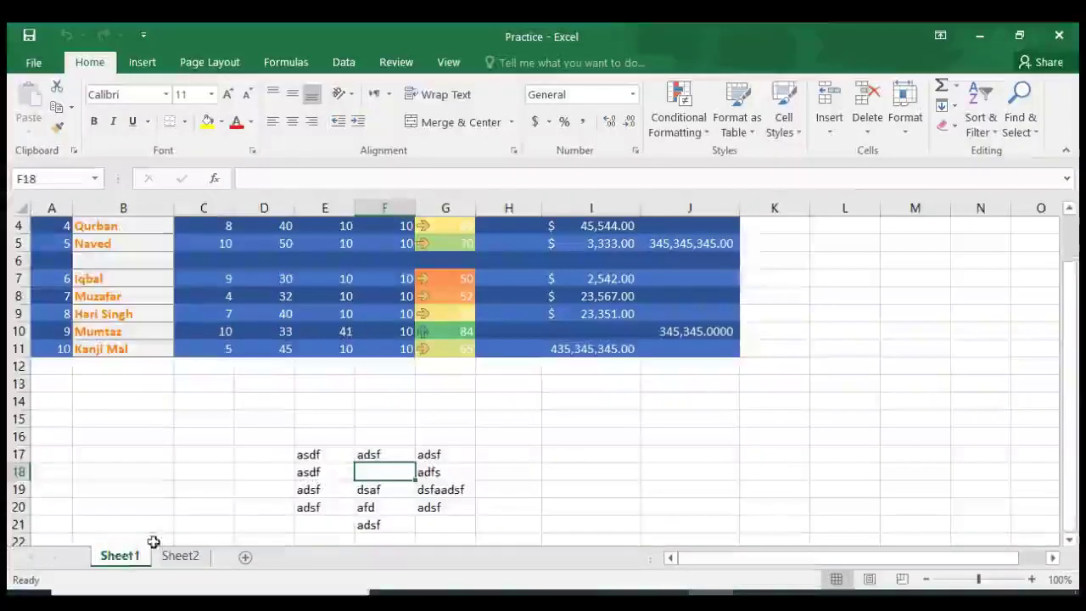
Delete sheet row 18 so dsaf, afd and adsf move back up into F18:F20
left_click(867, 134)
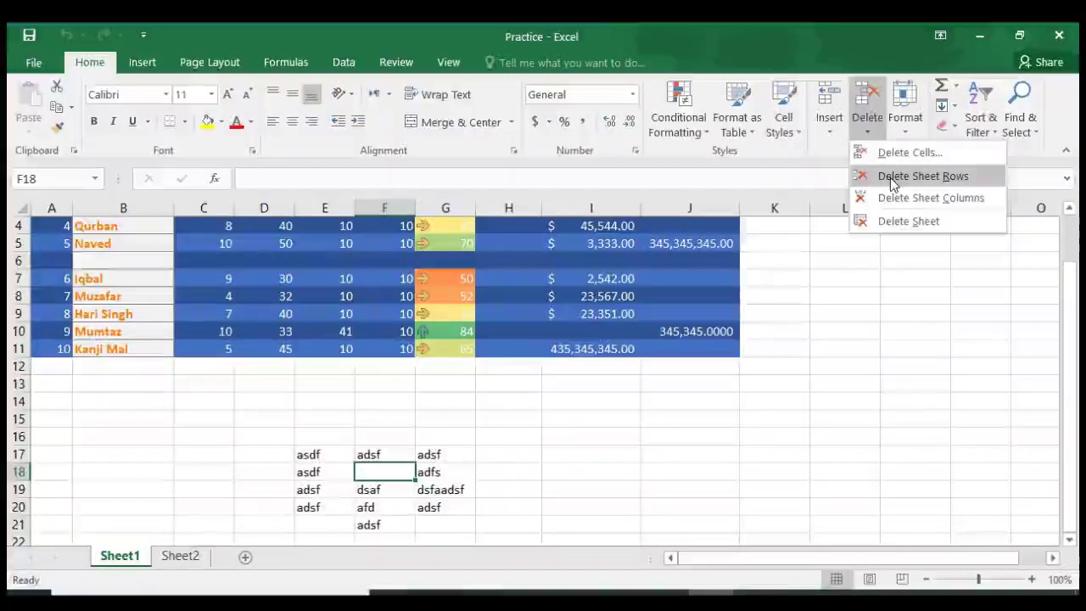
left_click(892, 176)
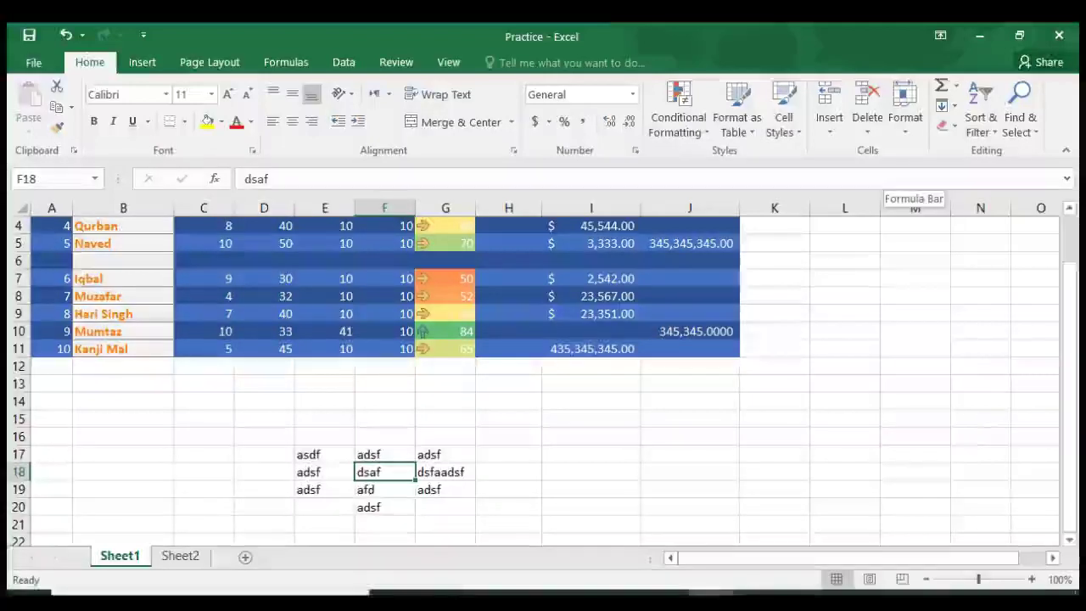
left_click(867, 134)
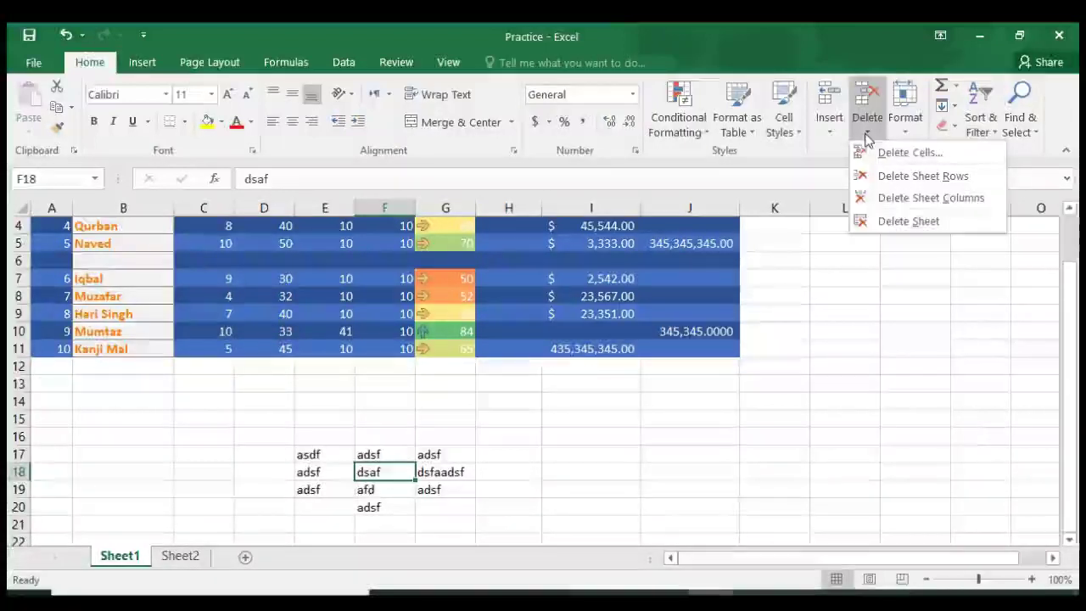
left_click(891, 197)
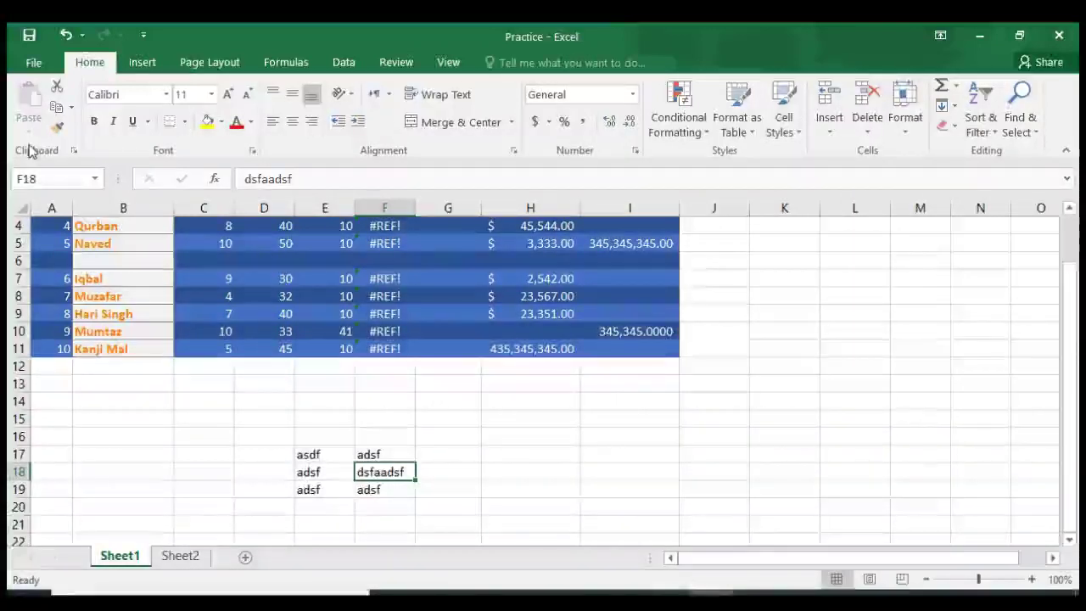
left_click(66, 35)
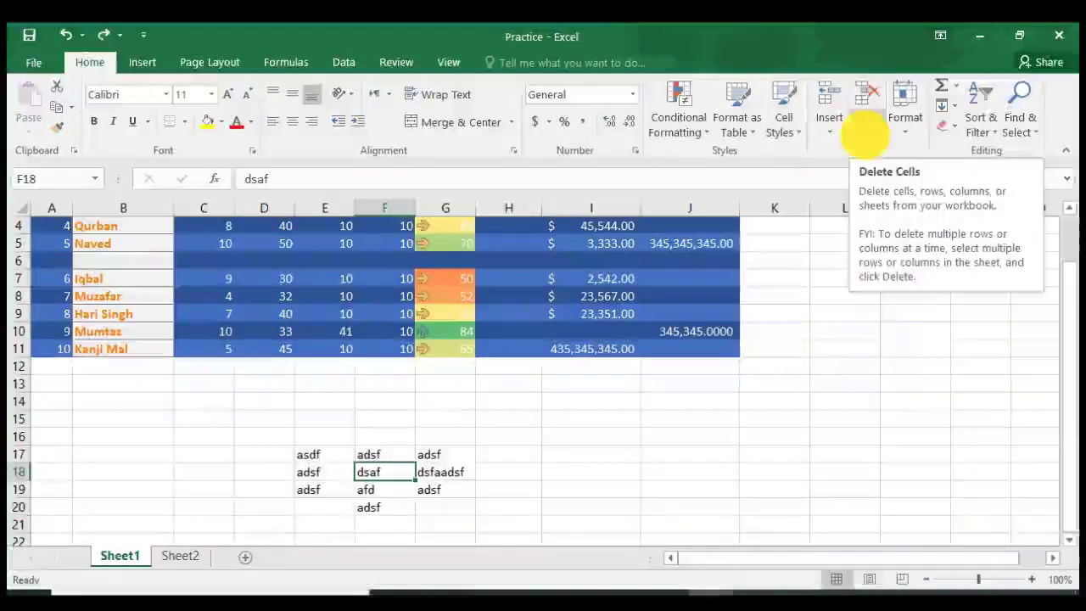
Delete cell F18 with Shift cells left, pulling dsfaadsf from G18 into F18
left_click(866, 135)
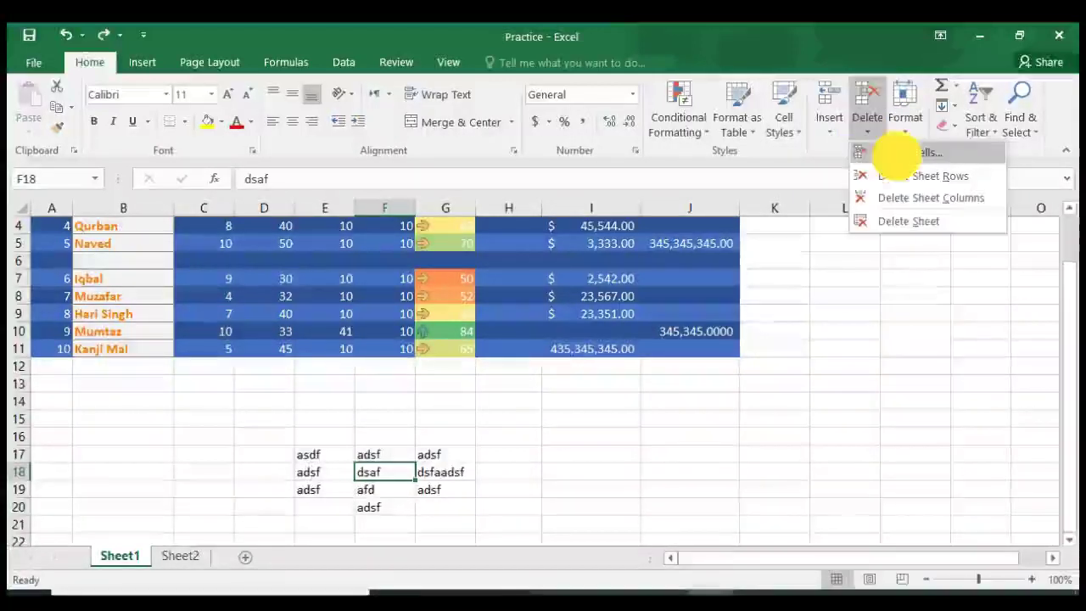
left_click(891, 153)
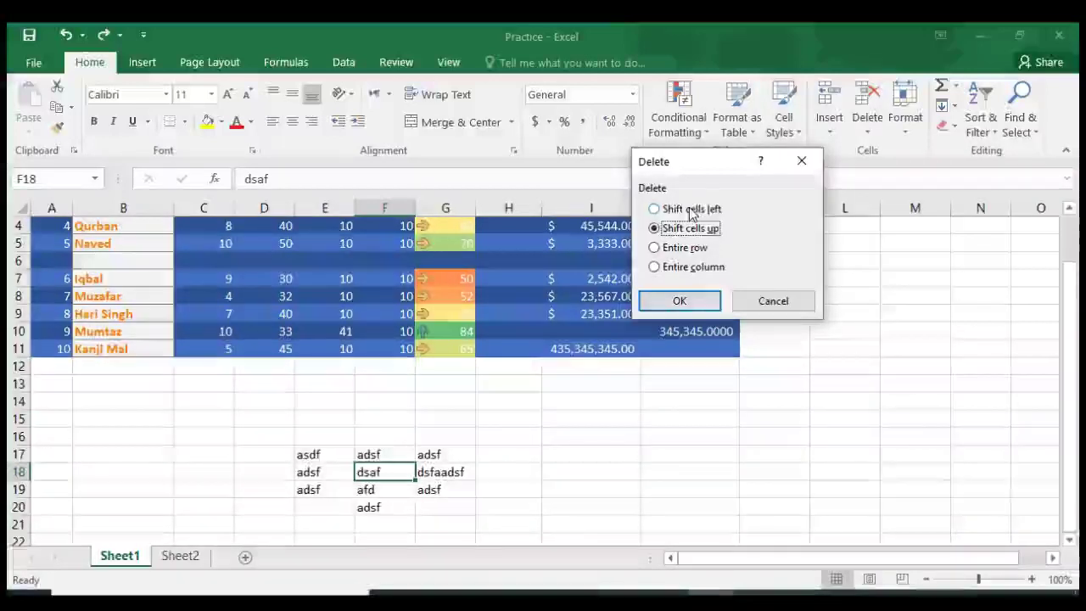
left_click(691, 210)
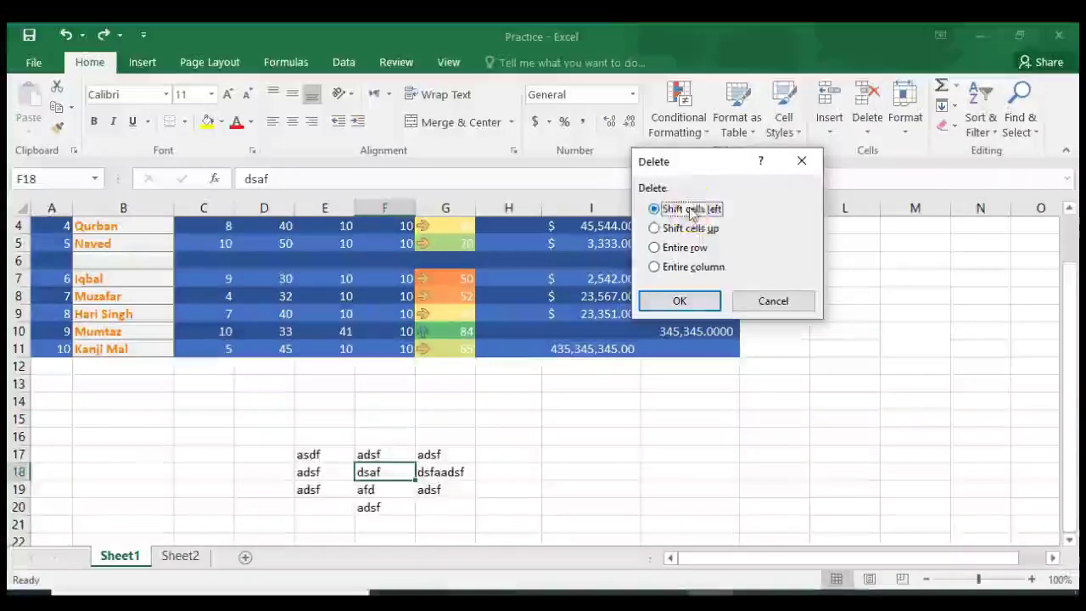
left_click(684, 302)
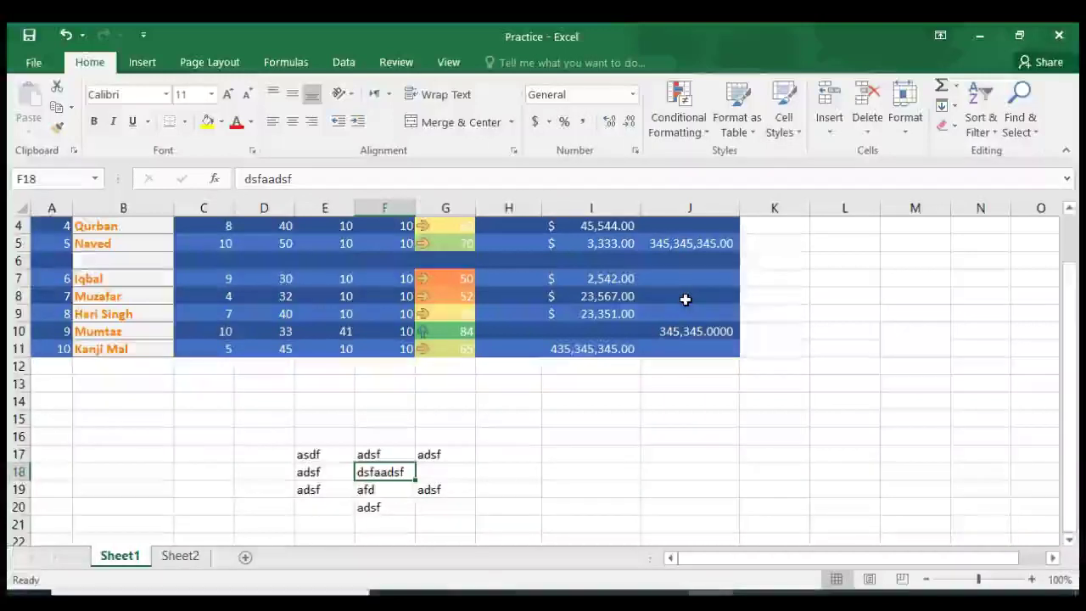
Delete F18 with Shift cells up so afd and adsf fill F18:F19, then select H18
left_click(831, 132)
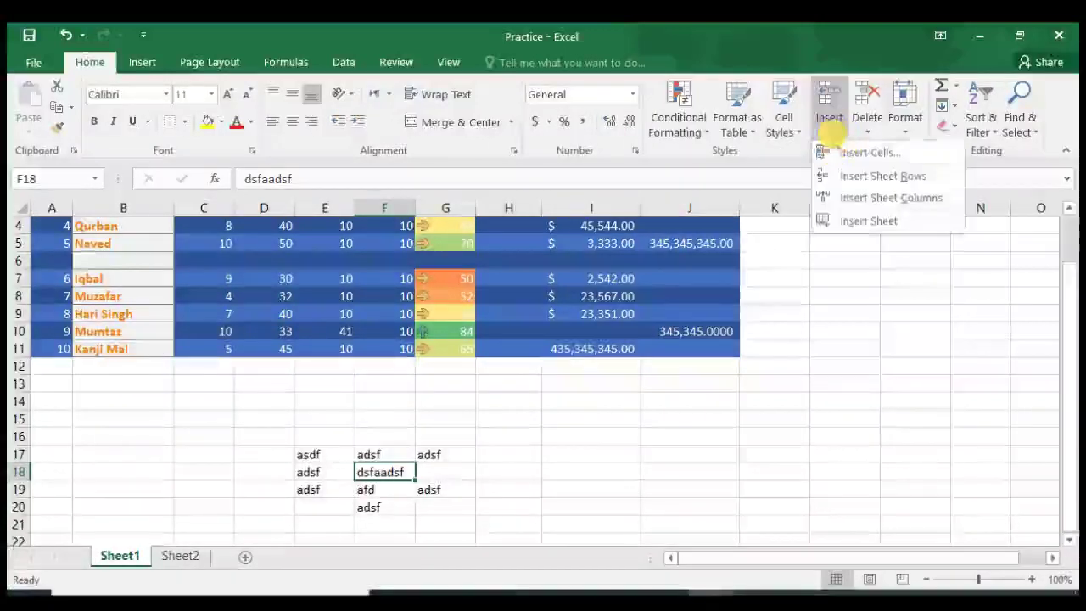
left_click(863, 125)
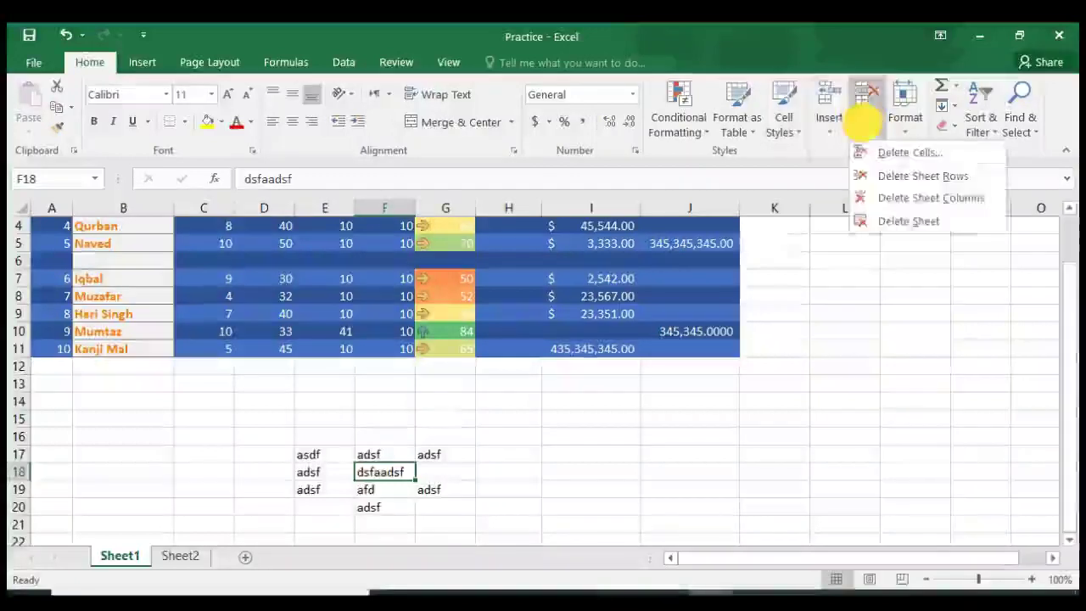
left_click(873, 152)
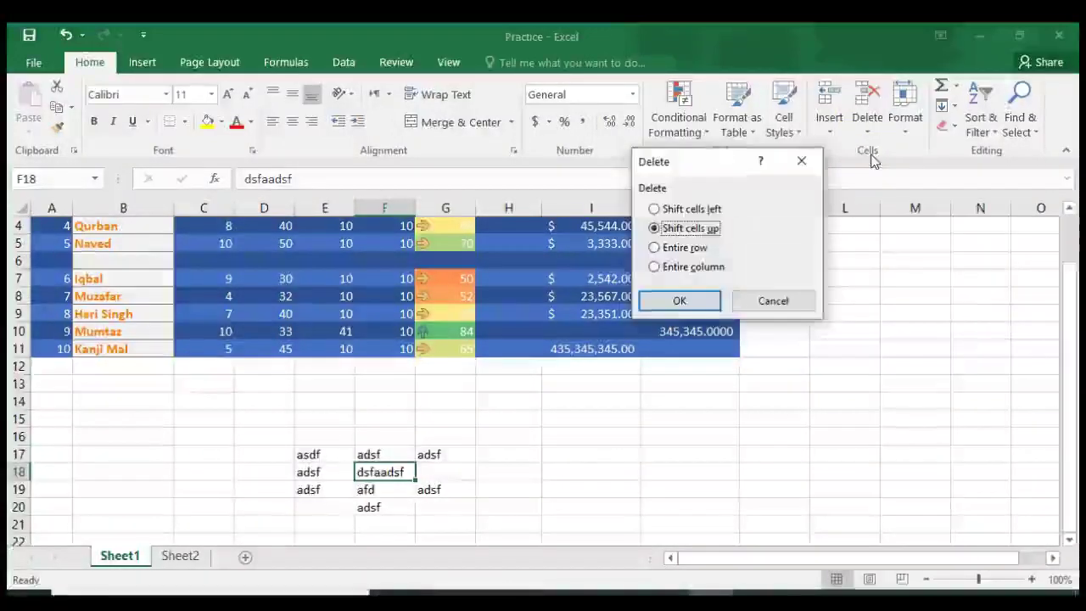
left_click(676, 306)
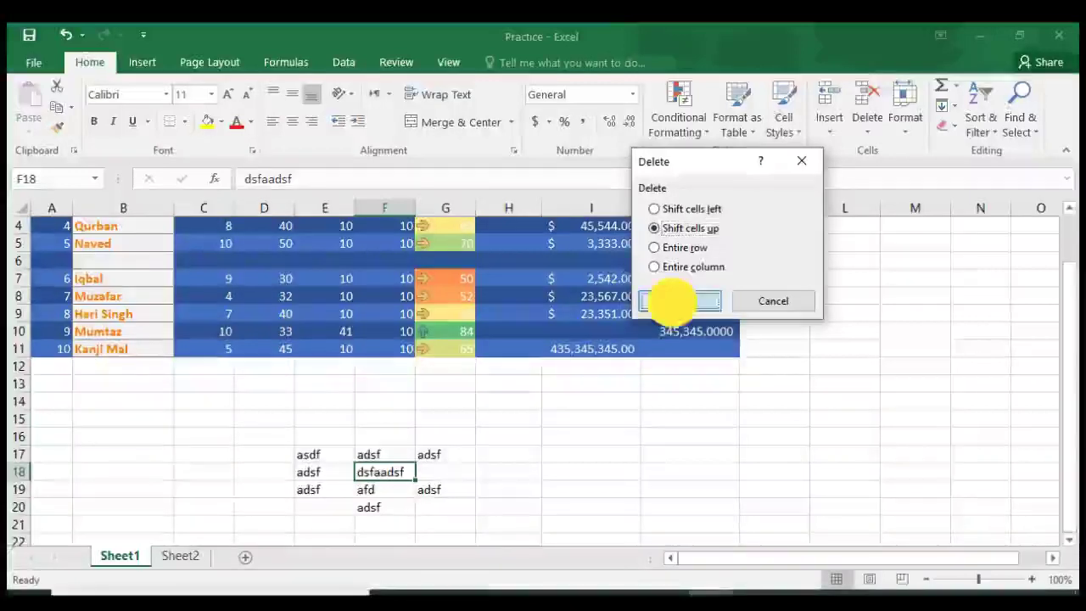
left_click(489, 467)
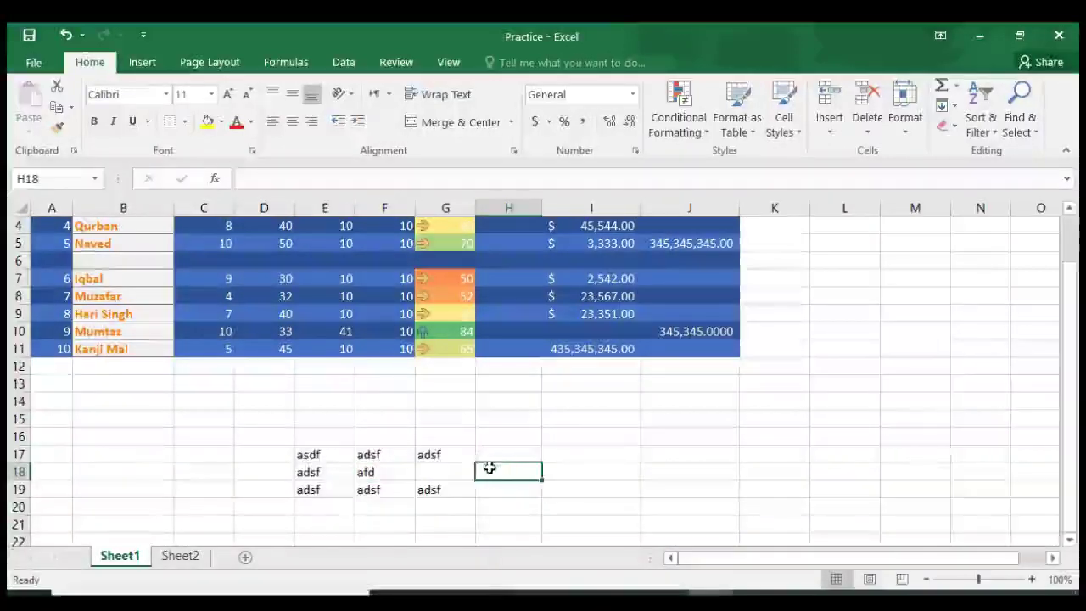